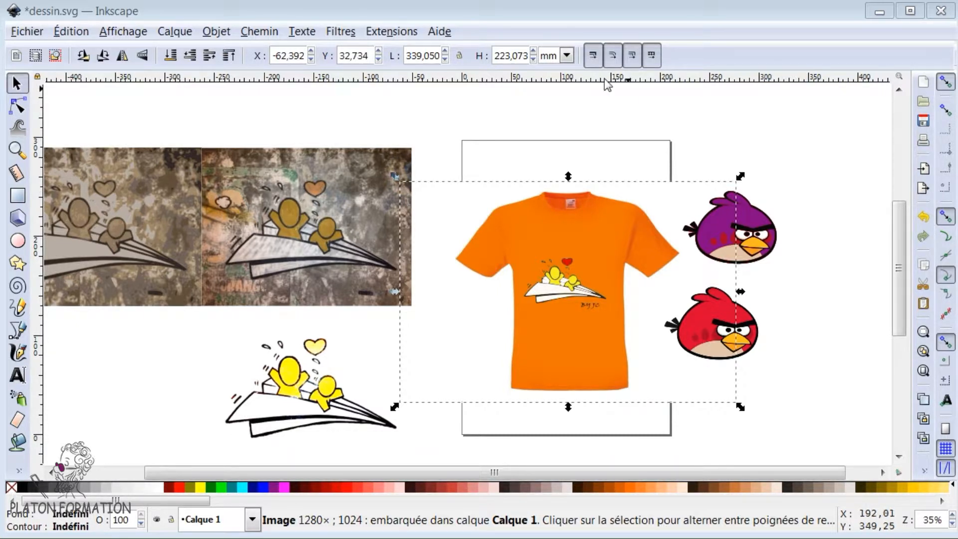
# - Look at the Save As dialog for the drawing, close it without saving and deselect the T-shirt image
pyautogui.click(26, 32)
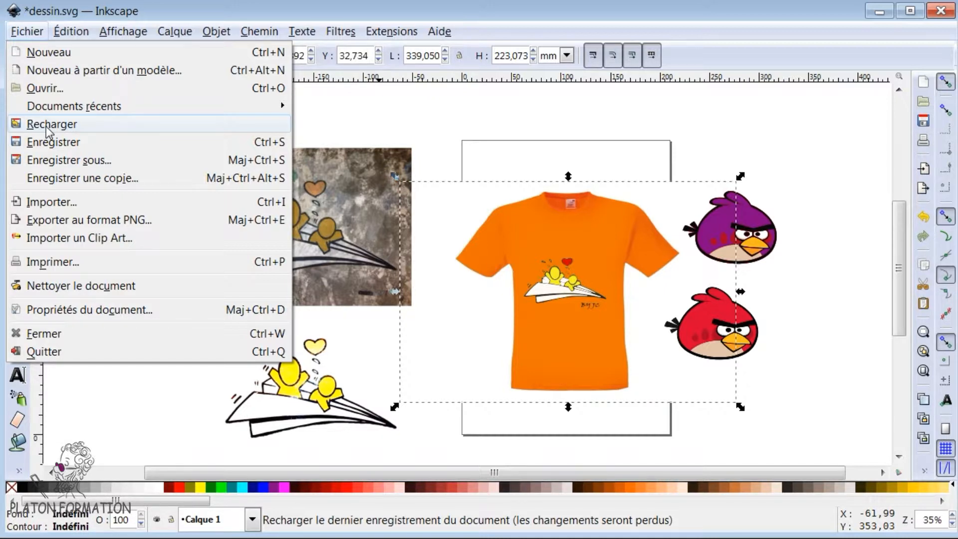
pyautogui.click(52, 161)
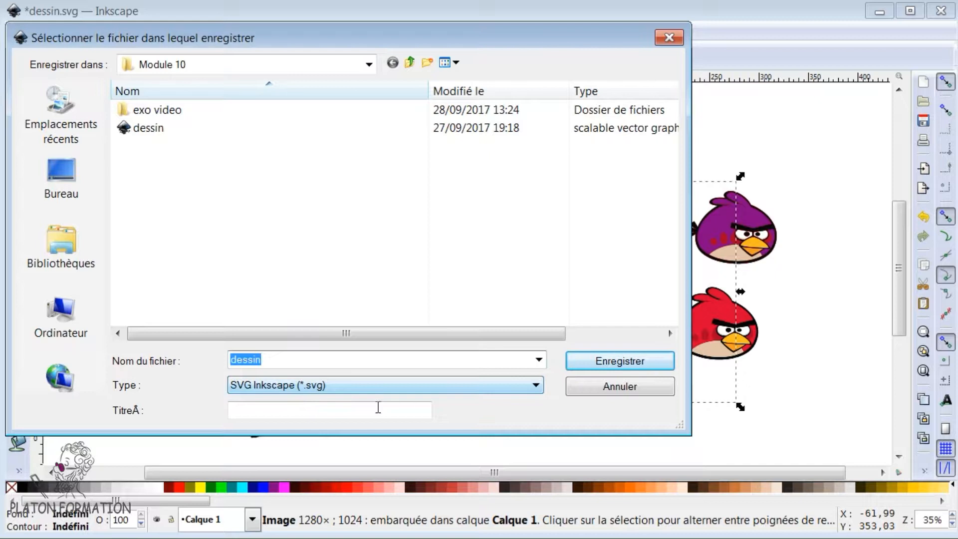
pyautogui.click(678, 40)
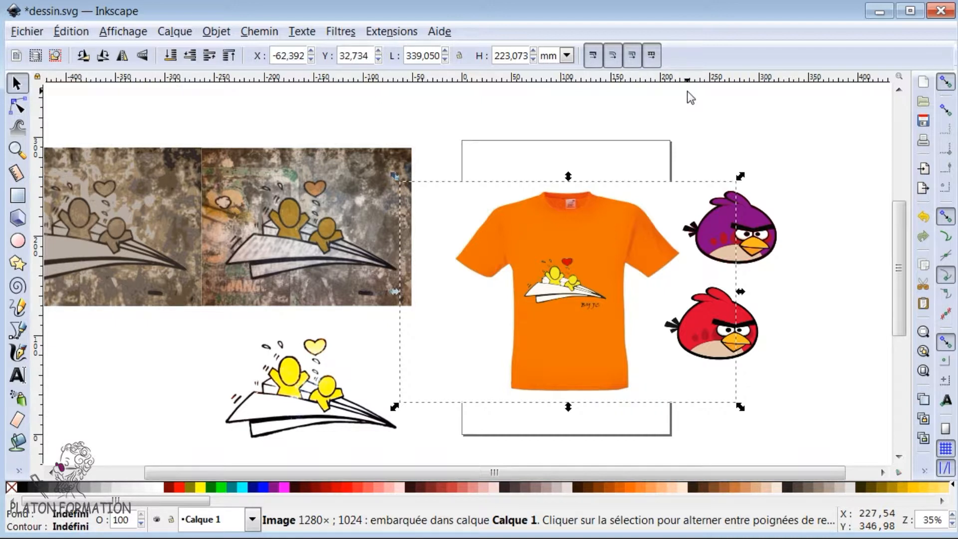
pyautogui.click(676, 139)
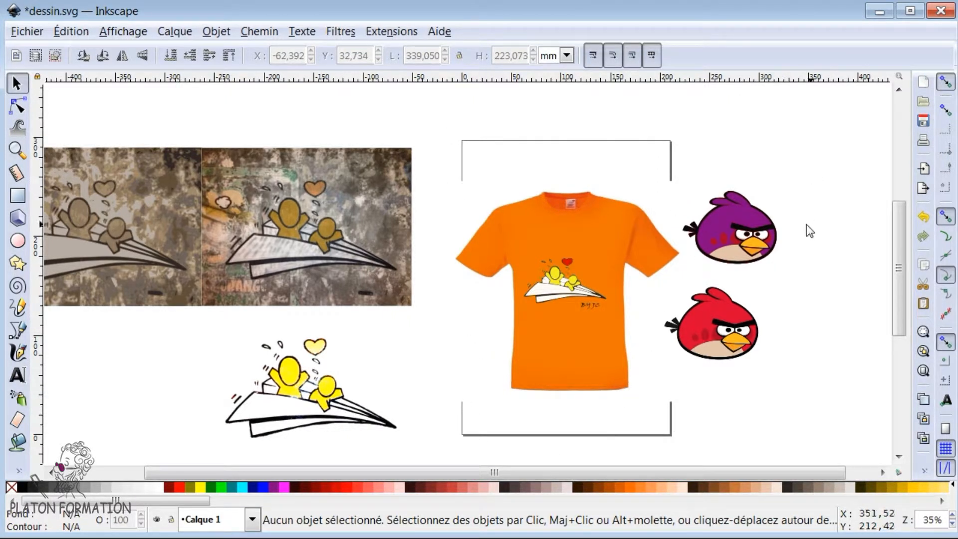
pyautogui.keyDown('ctrl'); pyautogui.scroll(-6, 697, 223); pyautogui.keyUp('ctrl')
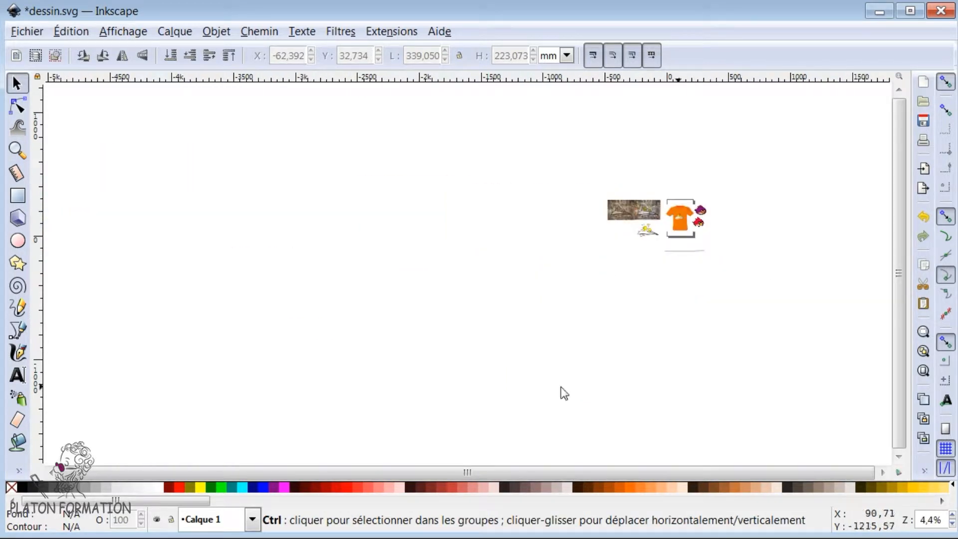
pyautogui.keyDown('ctrl'); pyautogui.scroll(3, 742, 212); pyautogui.keyUp('ctrl')
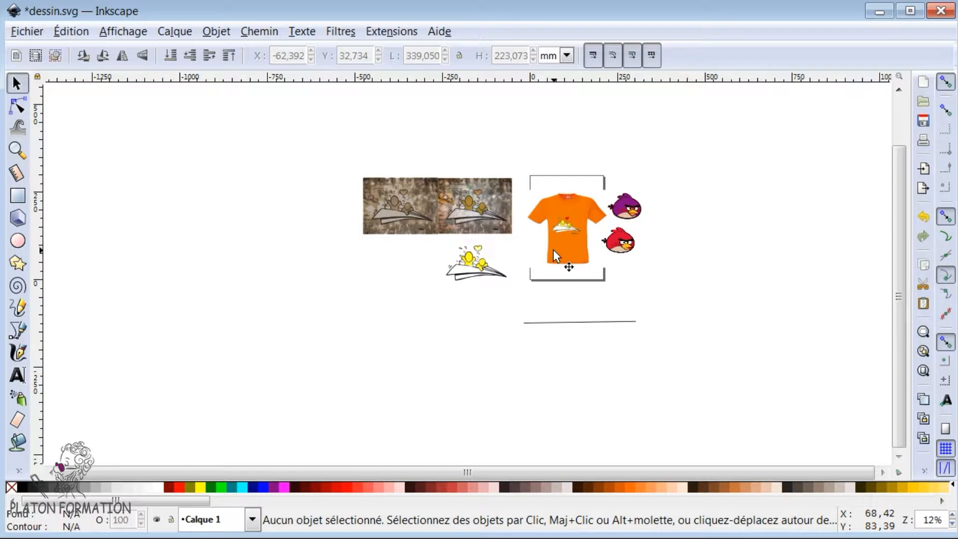
pyautogui.keyDown('ctrl'); pyautogui.scroll(3, 579, 204); pyautogui.keyUp('ctrl')
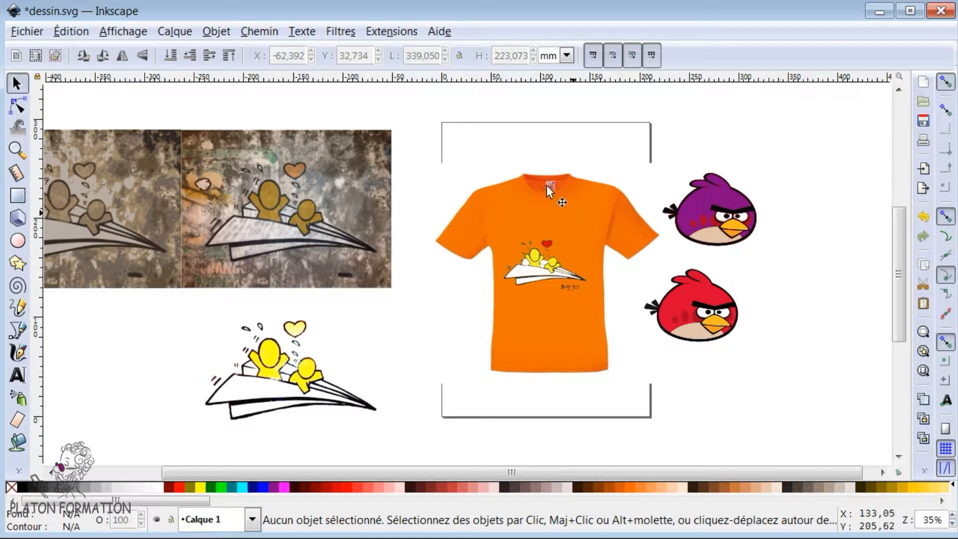
# - Open the document properties and browse the list of preset page sizes
pyautogui.click(27, 32)
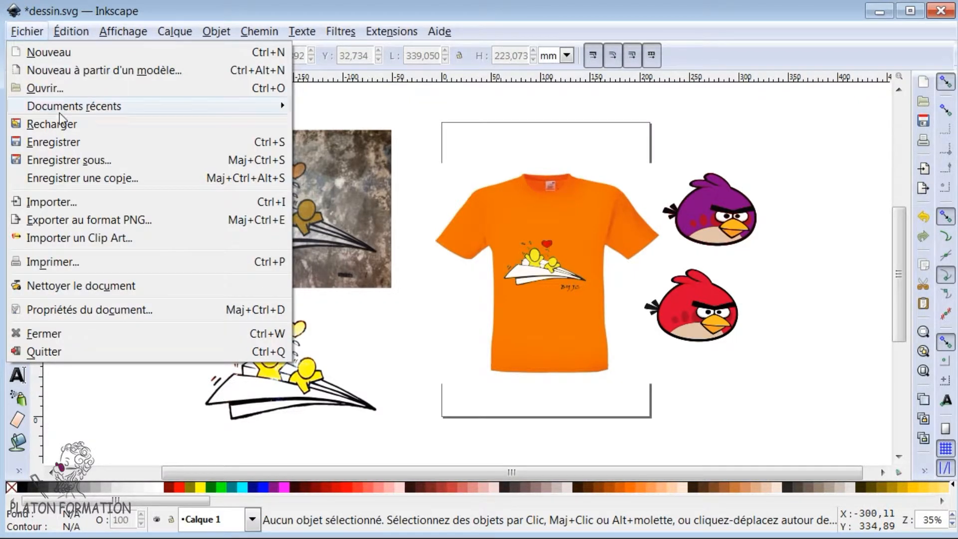
pyautogui.click(65, 310)
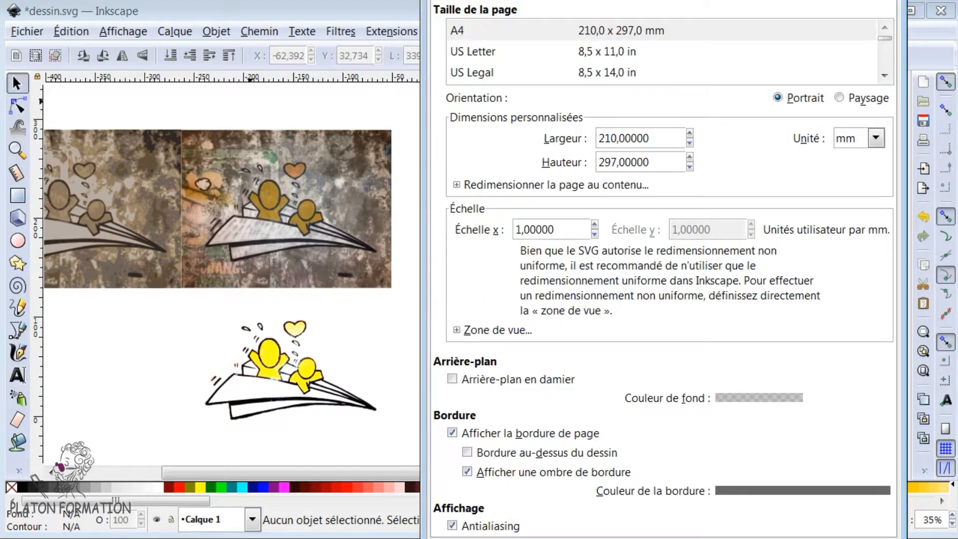
pyautogui.moveTo(678, 0); pyautogui.dragTo(440, 36)
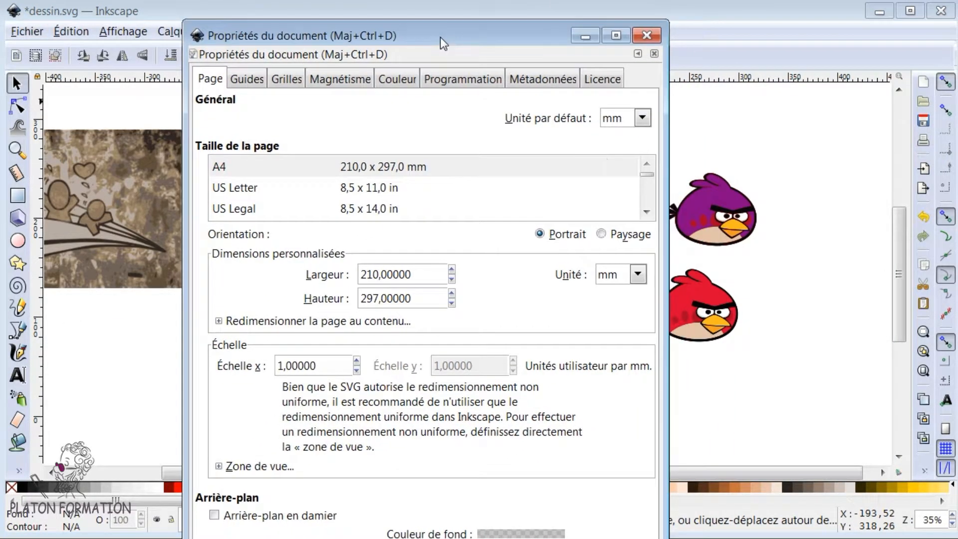
pyautogui.click(646, 212)
pyautogui.click(646, 214)
pyautogui.click(646, 214)
pyautogui.click(646, 214)
pyautogui.click(646, 214)
pyautogui.click(645, 215)
pyautogui.click(645, 214)
pyautogui.click(645, 214)
pyautogui.click(645, 214)
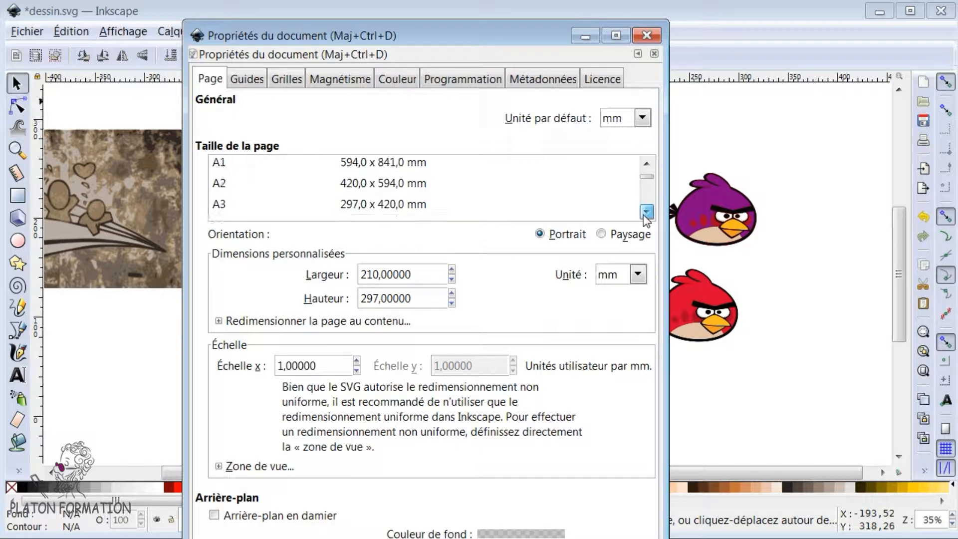
pyautogui.click(646, 213)
pyautogui.moveTo(647, 177); pyautogui.dragTo(648, 152)
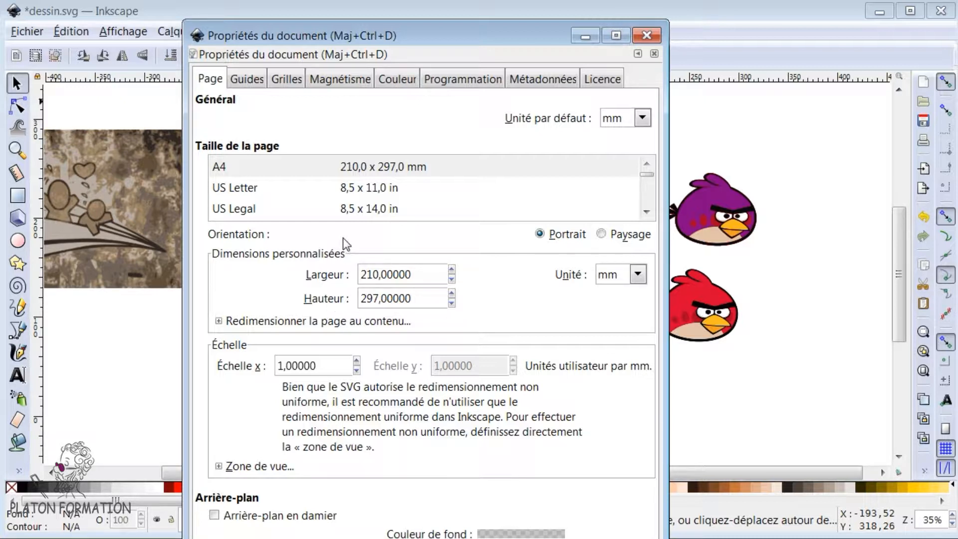
# - Enable showing the page border on top of the drawing in the document properties and close them
pyautogui.moveTo(457, 37); pyautogui.dragTo(458, 11)
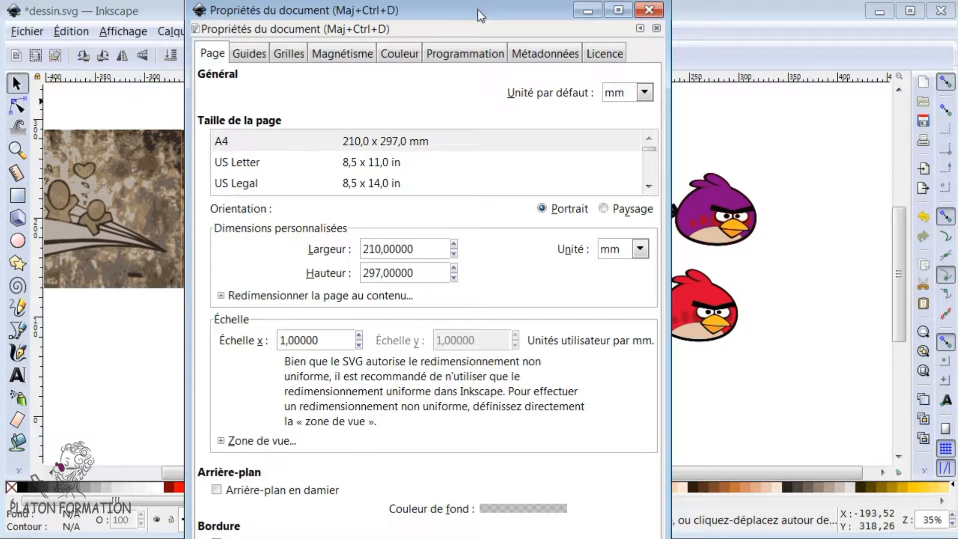
pyautogui.moveTo(477, 9); pyautogui.dragTo(495, 0)
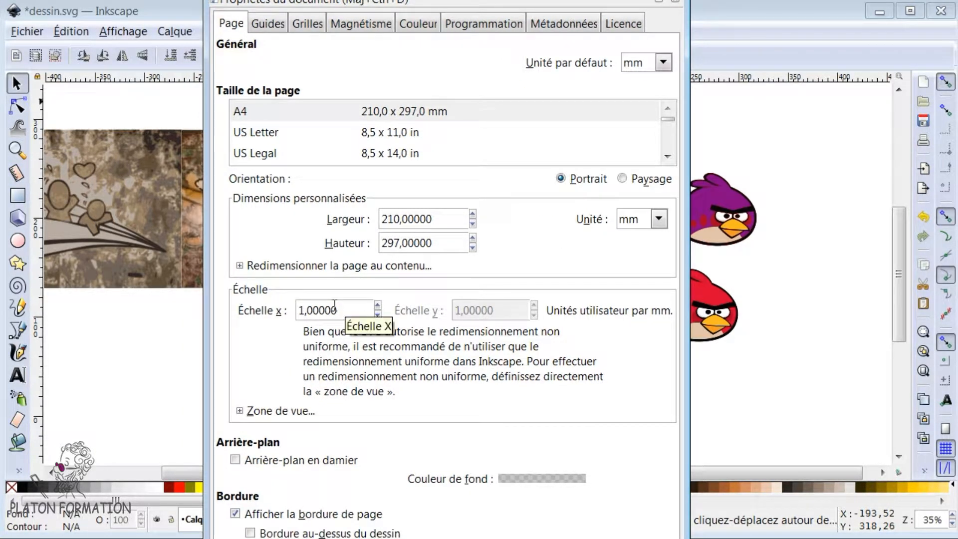
pyautogui.scroll(-3, 302, 483)
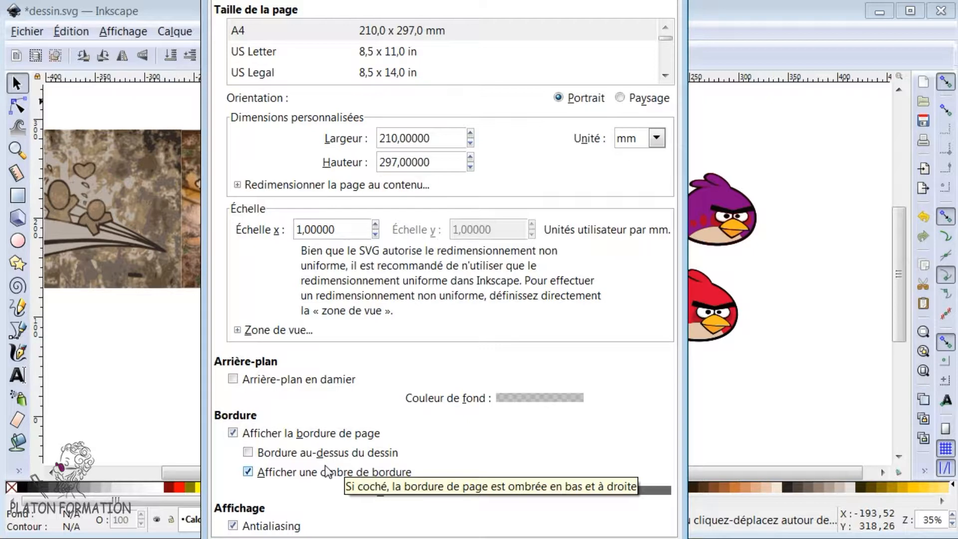
pyautogui.click(247, 452)
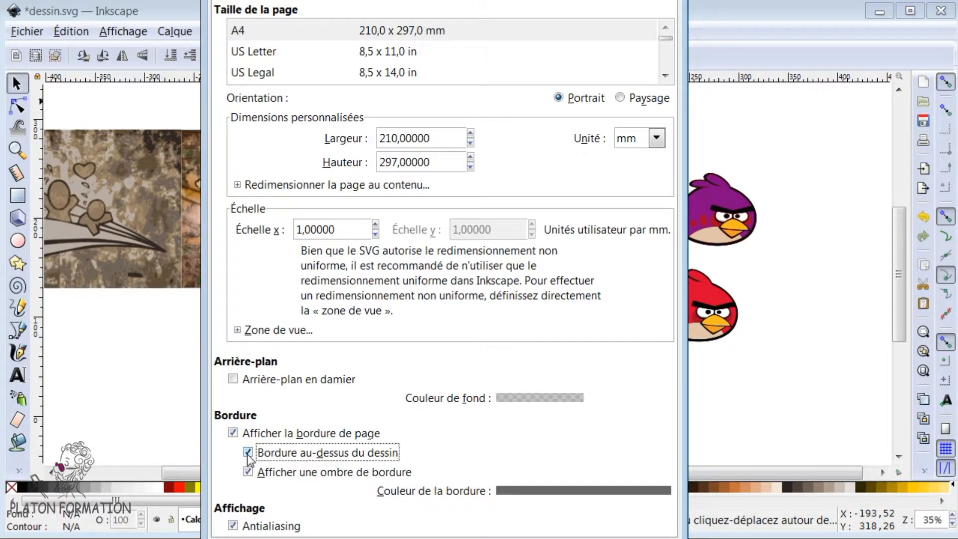
pyautogui.moveTo(487, 0); pyautogui.dragTo(851, 66)
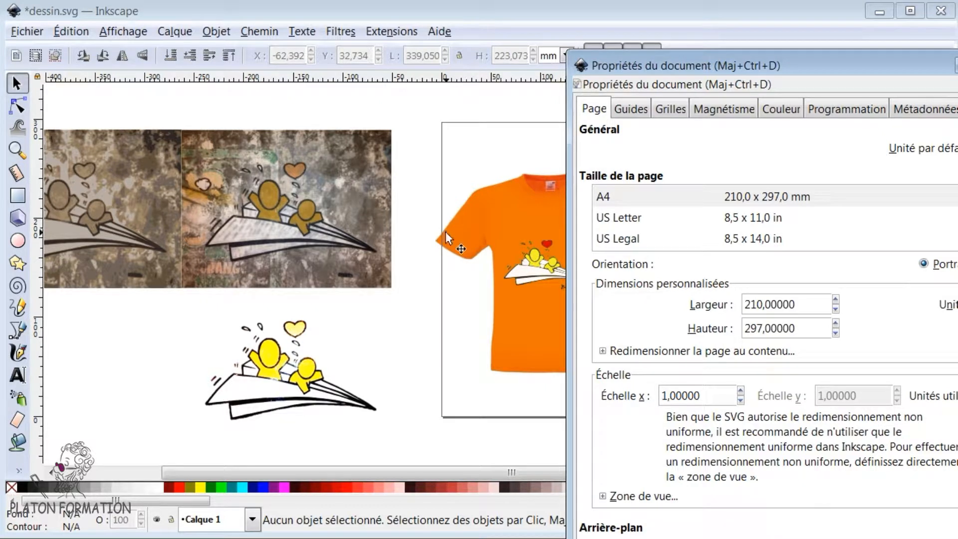
pyautogui.moveTo(824, 60); pyautogui.dragTo(583, 55)
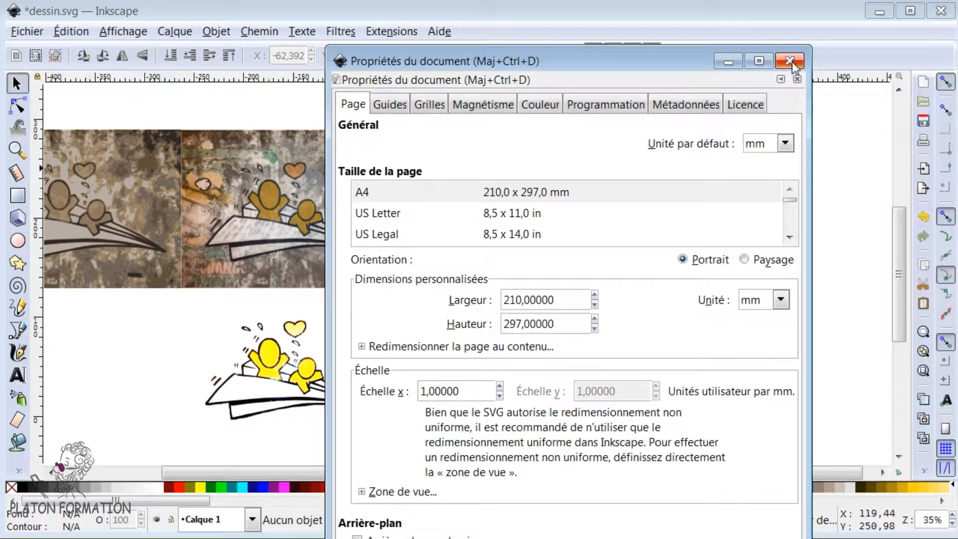
pyautogui.click(789, 61)
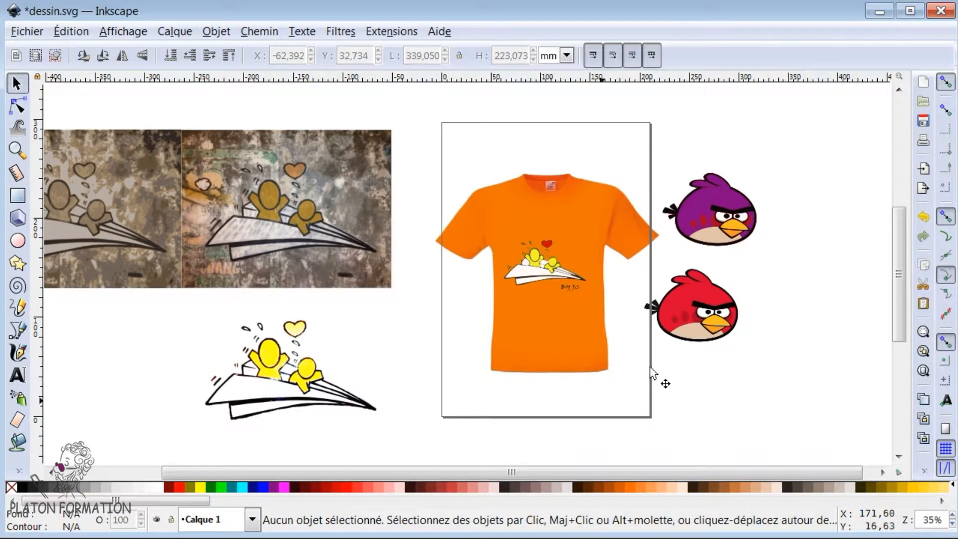
# - Select the orange T-shirt image and open the PNG export settings
pyautogui.click(492, 235)
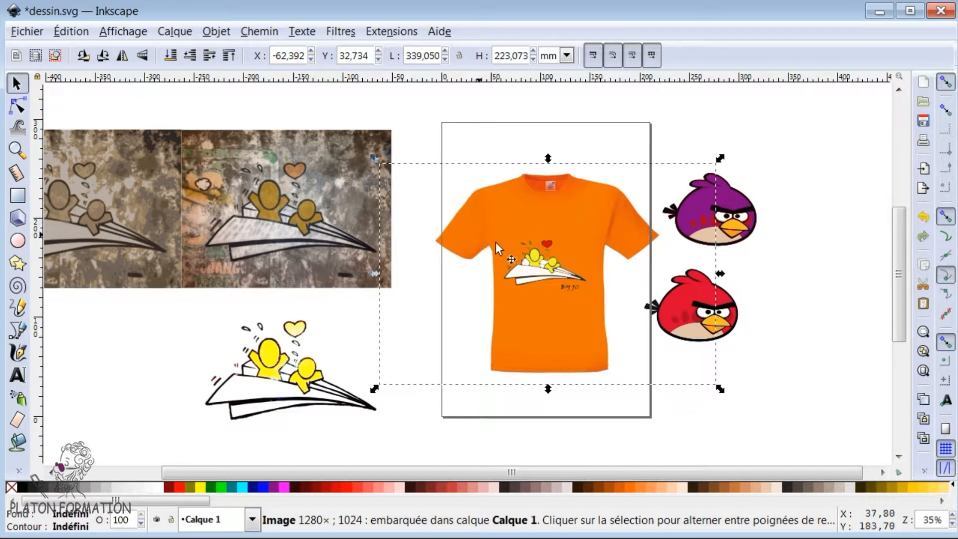
pyautogui.click(27, 31)
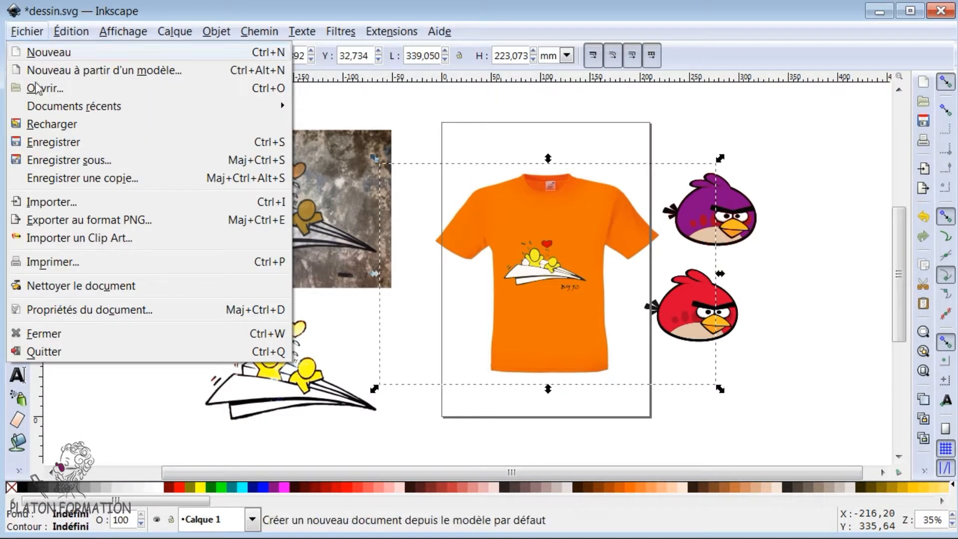
pyautogui.click(71, 223)
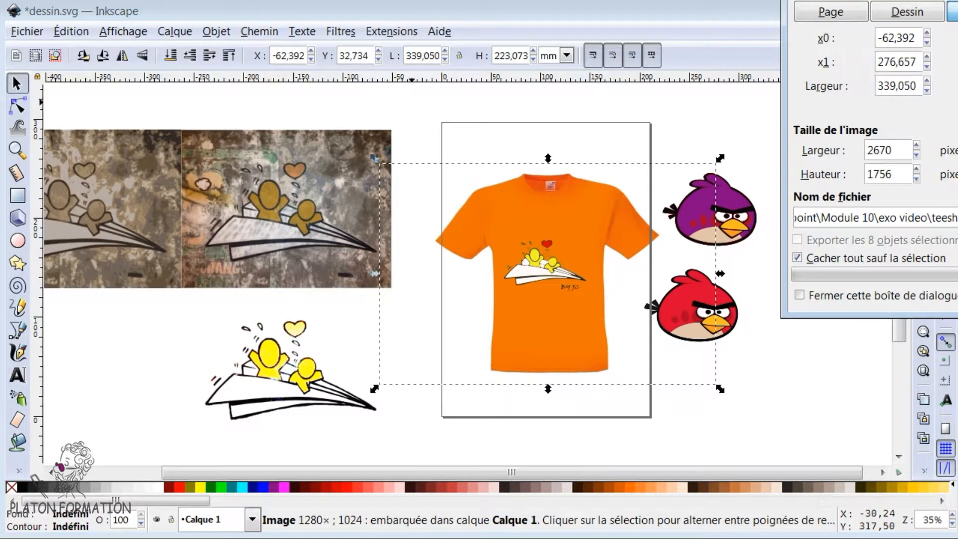
pyautogui.moveTo(915, 0); pyautogui.dragTo(519, 60)
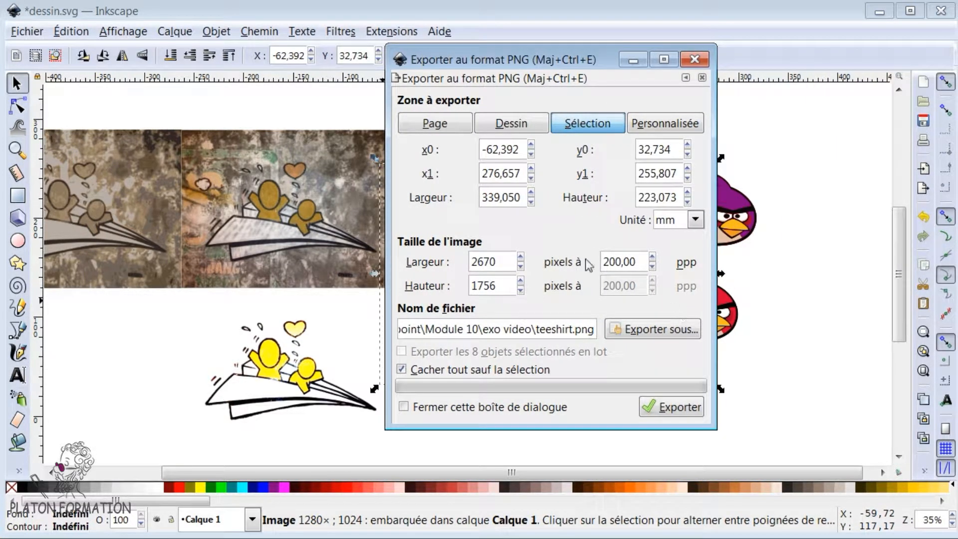
# - Try the page and whole-drawing export areas, comparing them with the objects on the canvas
pyautogui.click(434, 123)
pyautogui.moveTo(536, 64); pyautogui.dragTo(212, 95)
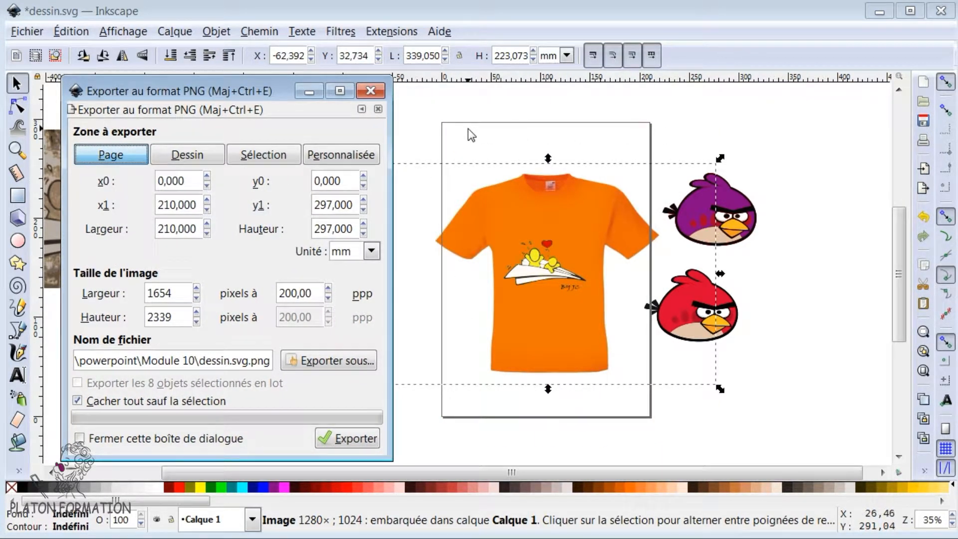
pyautogui.click(186, 160)
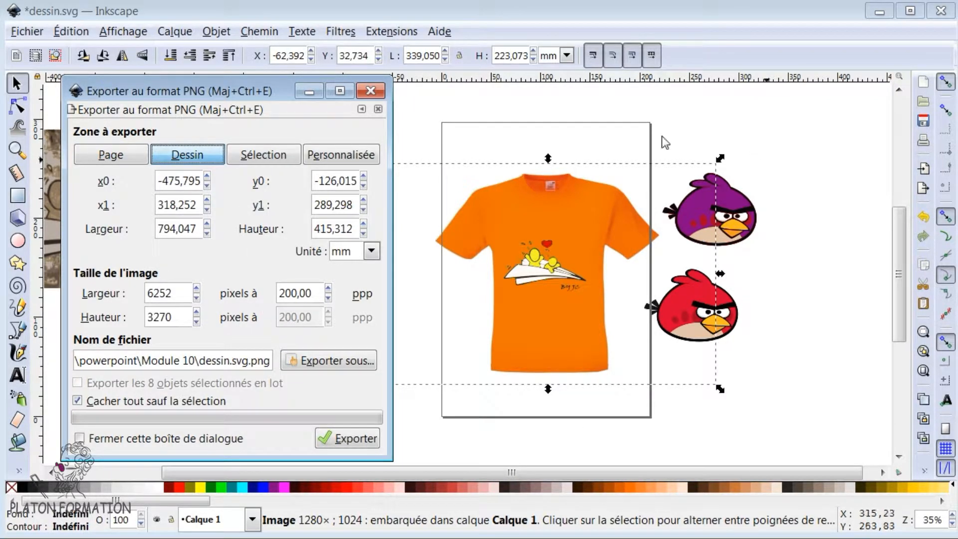
pyautogui.click(782, 275)
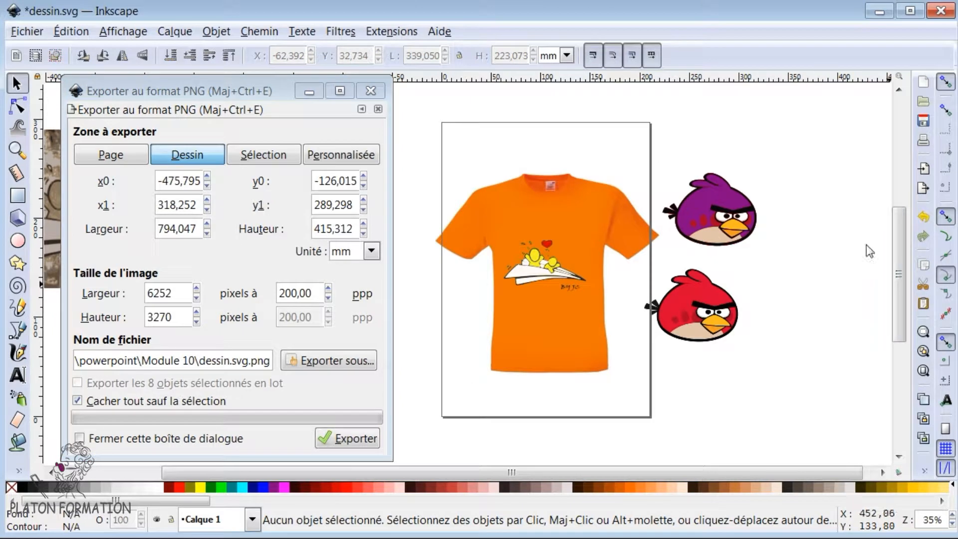
pyautogui.keyDown('ctrl'); pyautogui.scroll(-5, 806, 250); pyautogui.keyUp('ctrl')
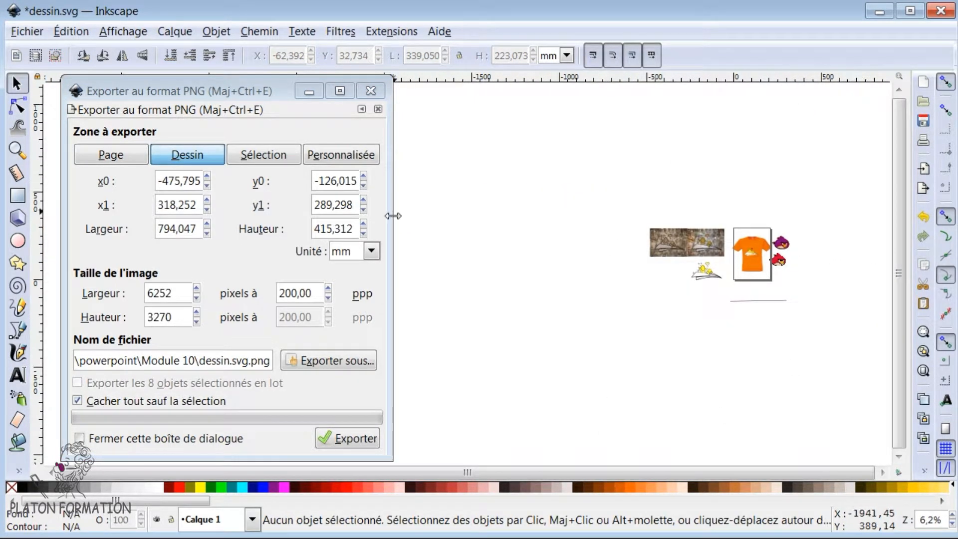
pyautogui.keyDown('ctrl'); pyautogui.scroll(4, 767, 239); pyautogui.keyUp('ctrl')
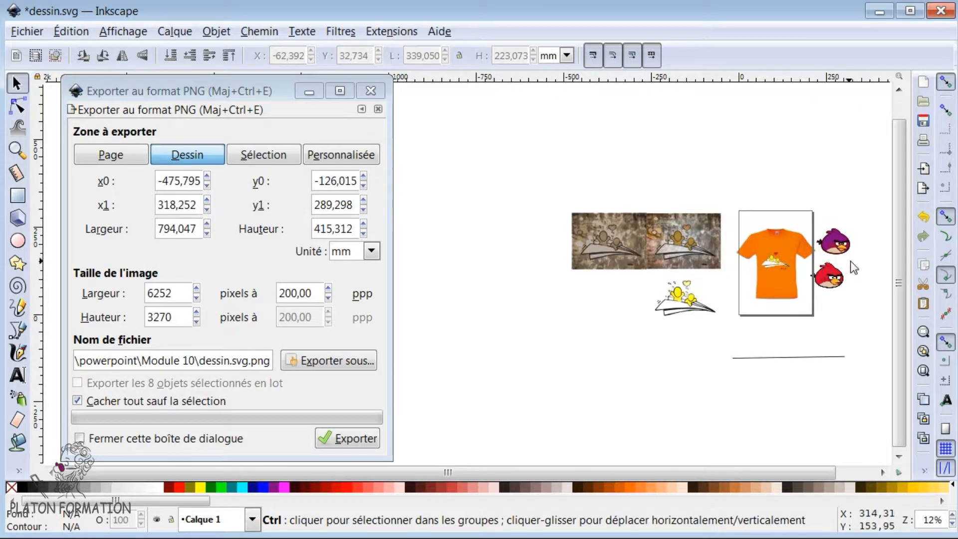
pyautogui.keyDown('ctrl'); pyautogui.scroll(1, 765, 255); pyautogui.keyUp('ctrl')
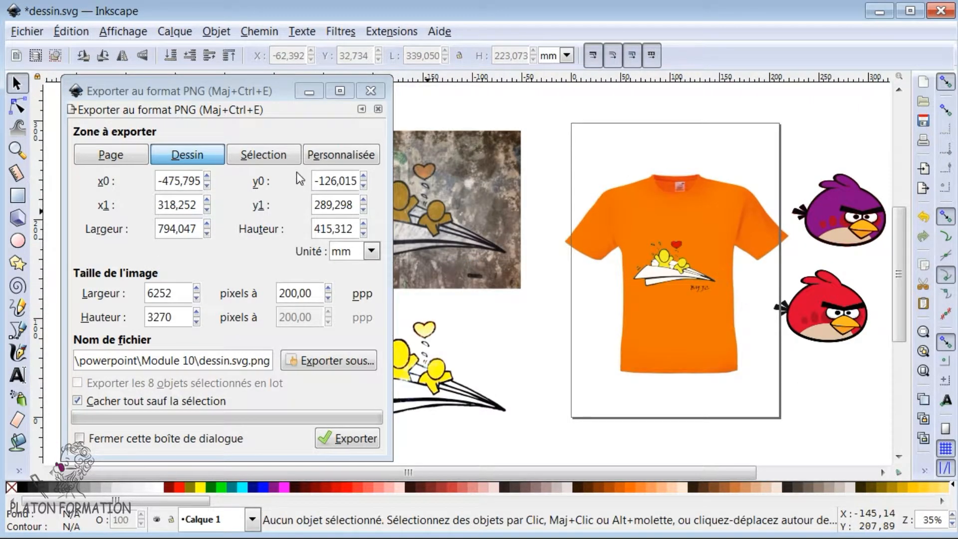
# - Switch the export area to the selection, trying the paper-plane group before selecting the whole T-shirt image
pyautogui.click(681, 275)
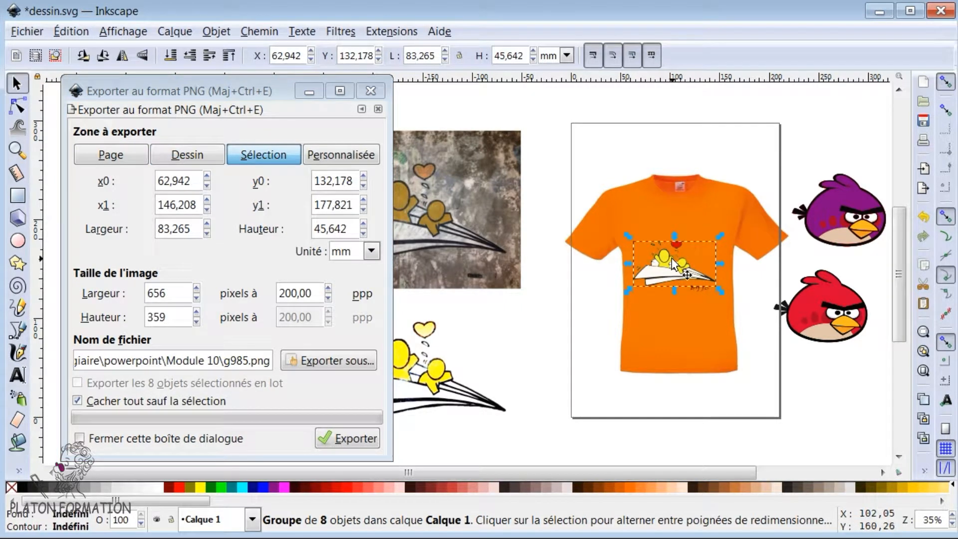
pyautogui.click(728, 223)
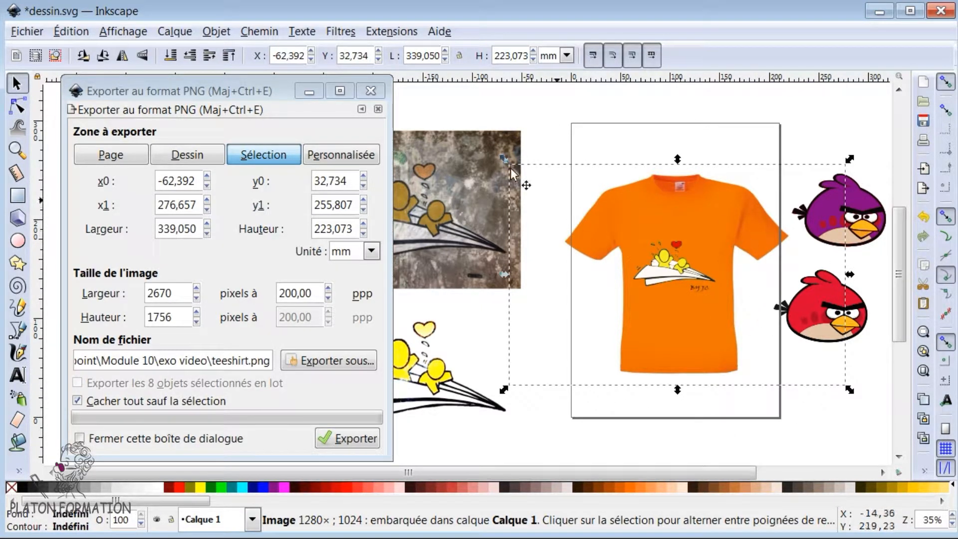
pyautogui.moveTo(256, 91); pyautogui.dragTo(392, 76)
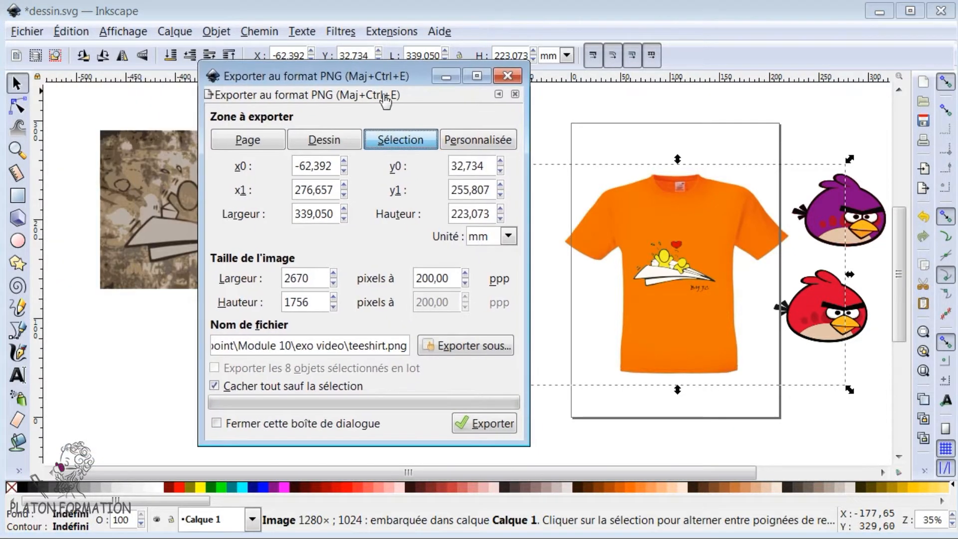
# - Disable hiding everything except the selection and set the PNG export file to teeshirt in the exo video folder
pyautogui.click(216, 387)
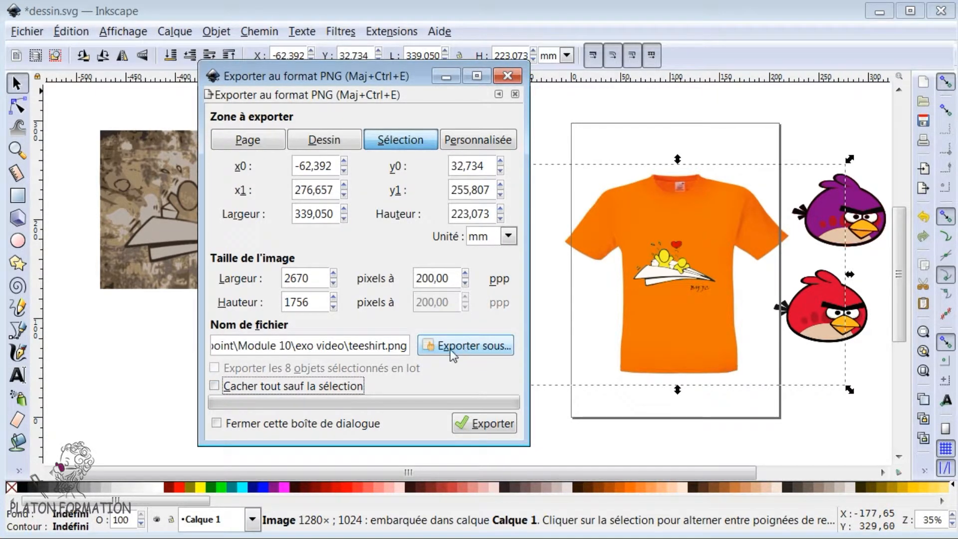
pyautogui.click(430, 350)
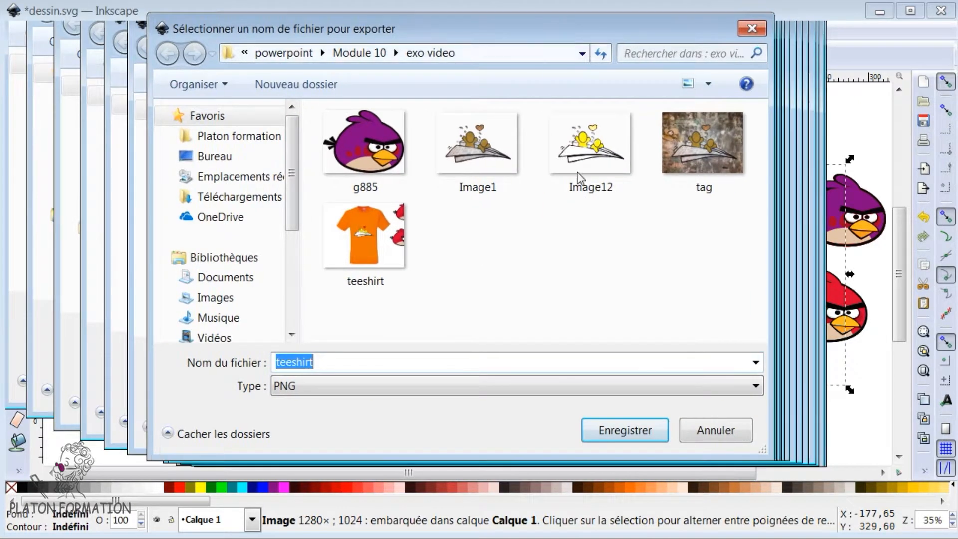
pyautogui.click(611, 430)
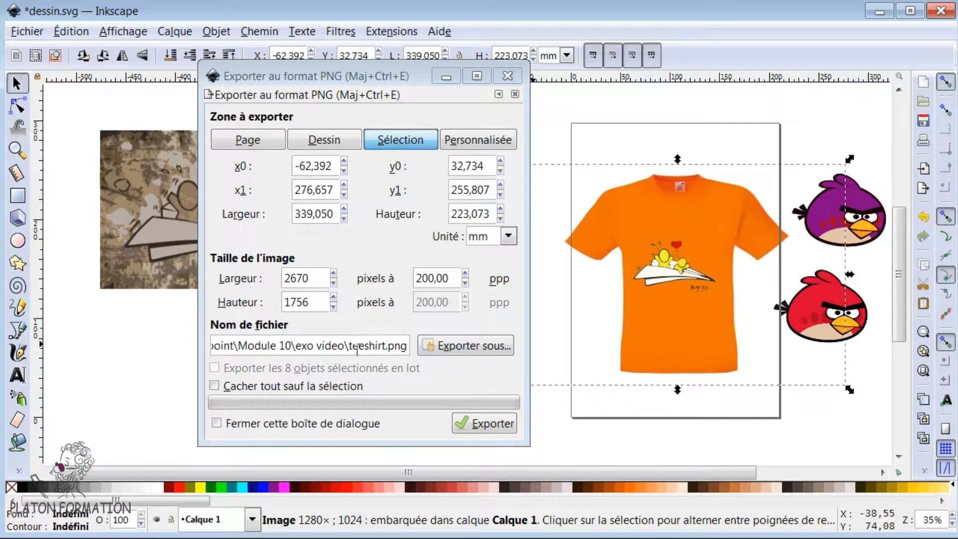
# - Export the T-shirt selection over the existing teeshirt.png, and view the exported image in XnView
pyautogui.click(478, 425)
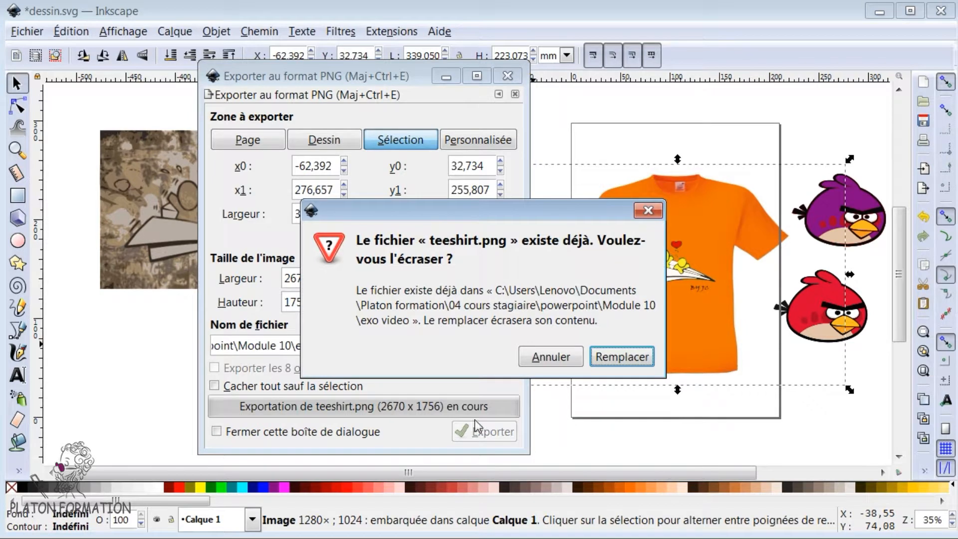
pyautogui.click(613, 358)
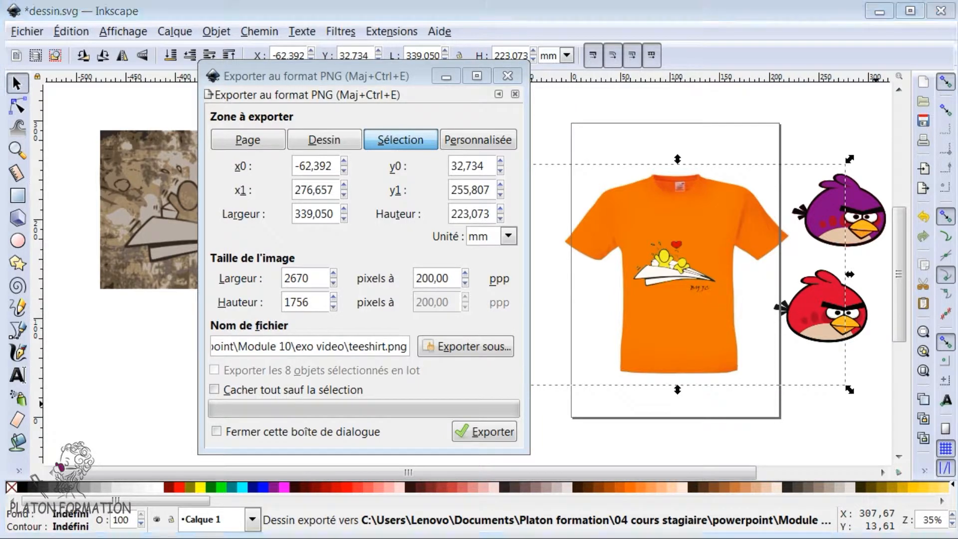
pyautogui.hotkey('alt', 'Tab')
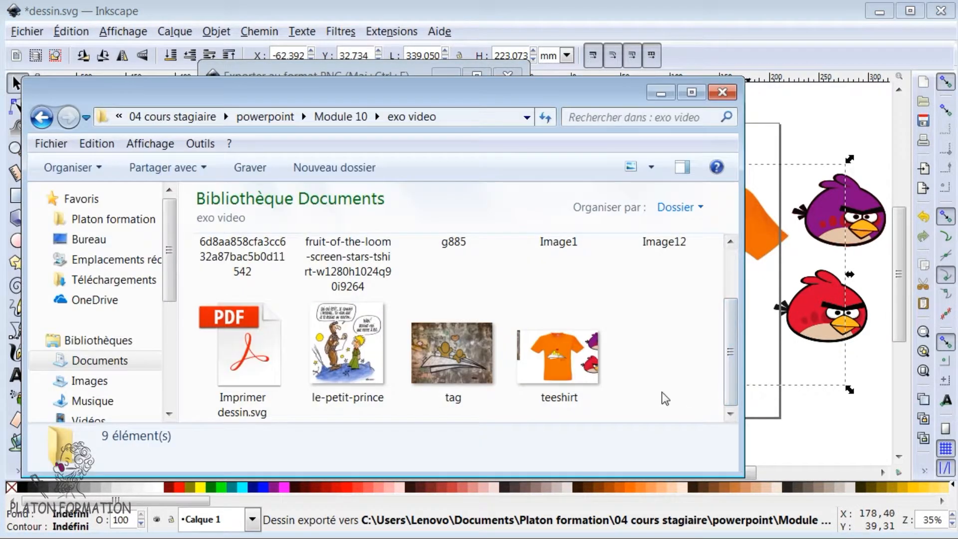
pyautogui.doubleClick(559, 363)
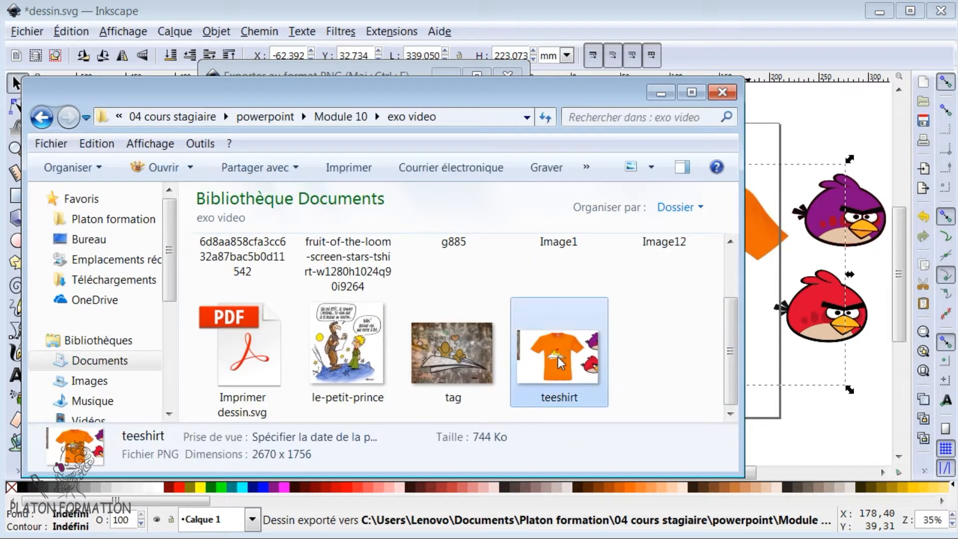
pyautogui.moveTo(487, 0); pyautogui.dragTo(632, 4)
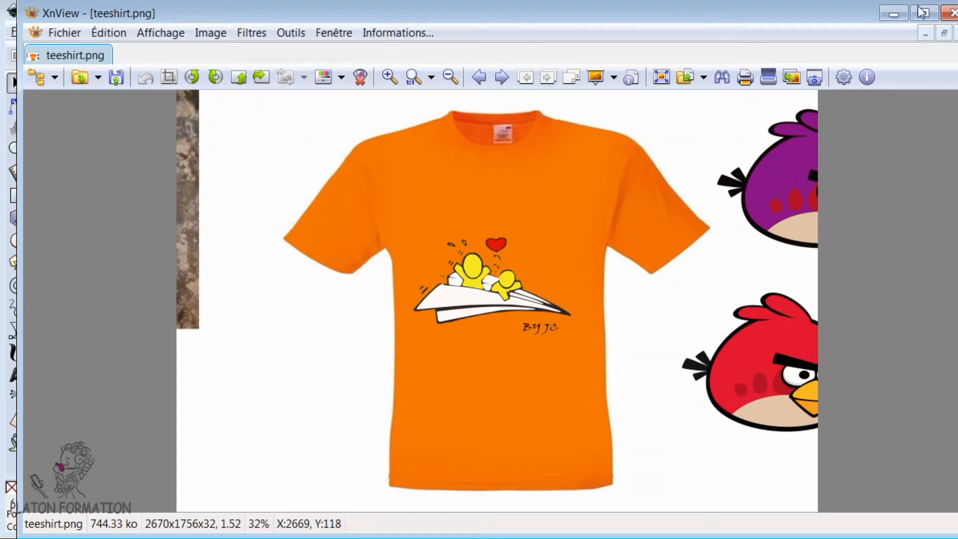
pyautogui.click(894, 14)
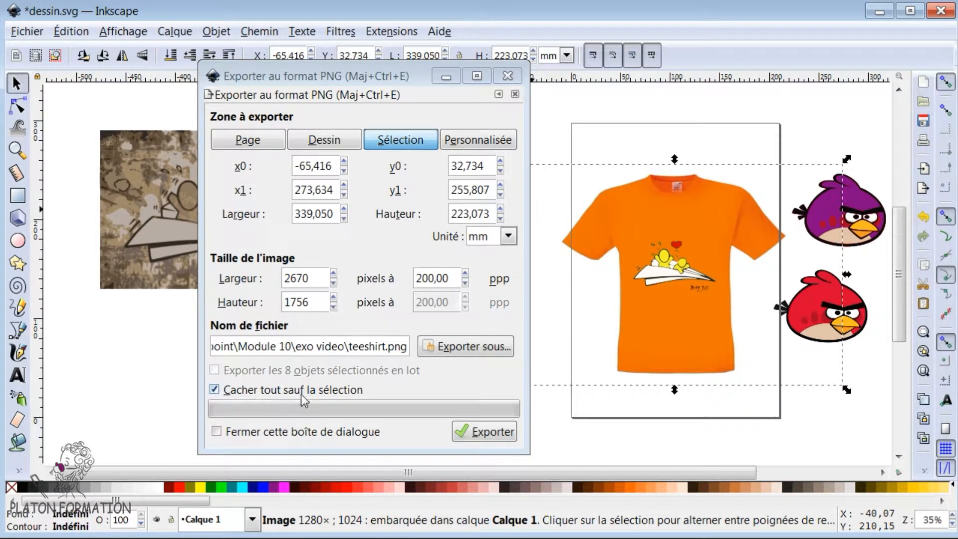
# - Export teeshirt.png again with everything except the selection hidden, replacing the existing file, and check its thumbnail in the exo video folder
pyautogui.click(486, 433)
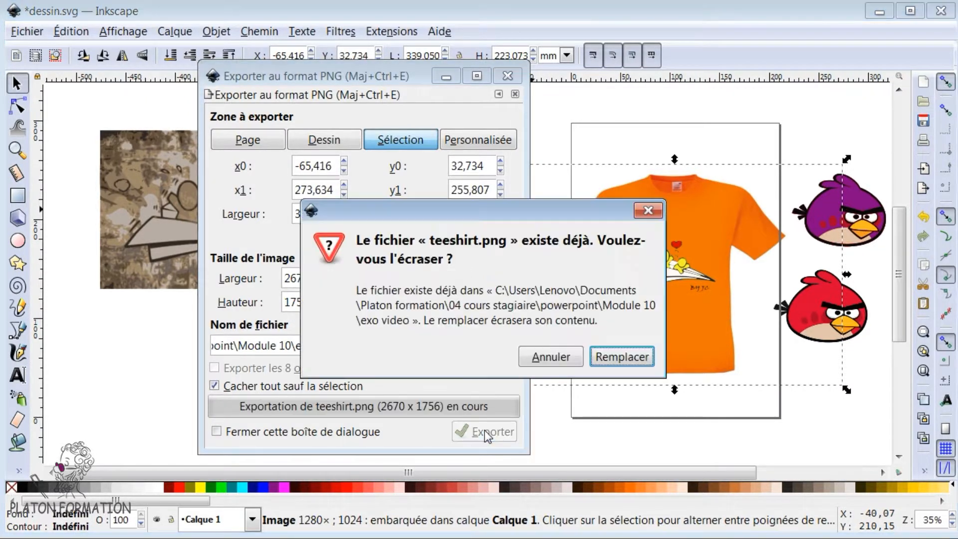
pyautogui.click(610, 355)
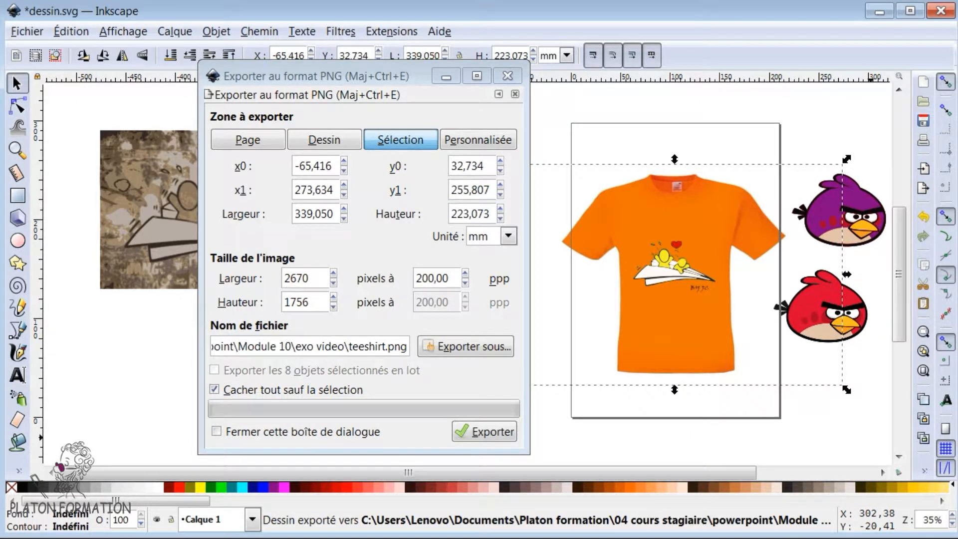
pyautogui.hotkey('alt', 'Tab')
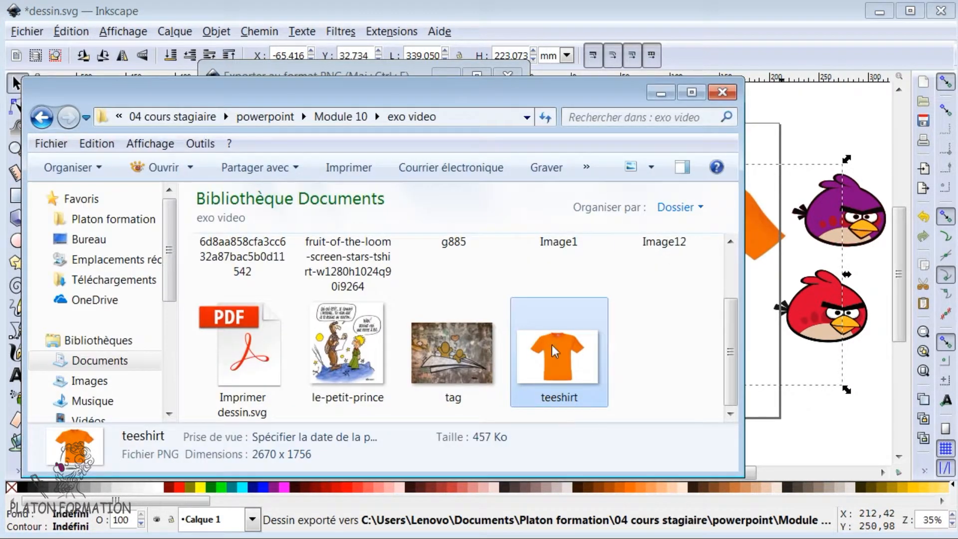
pyautogui.click(661, 94)
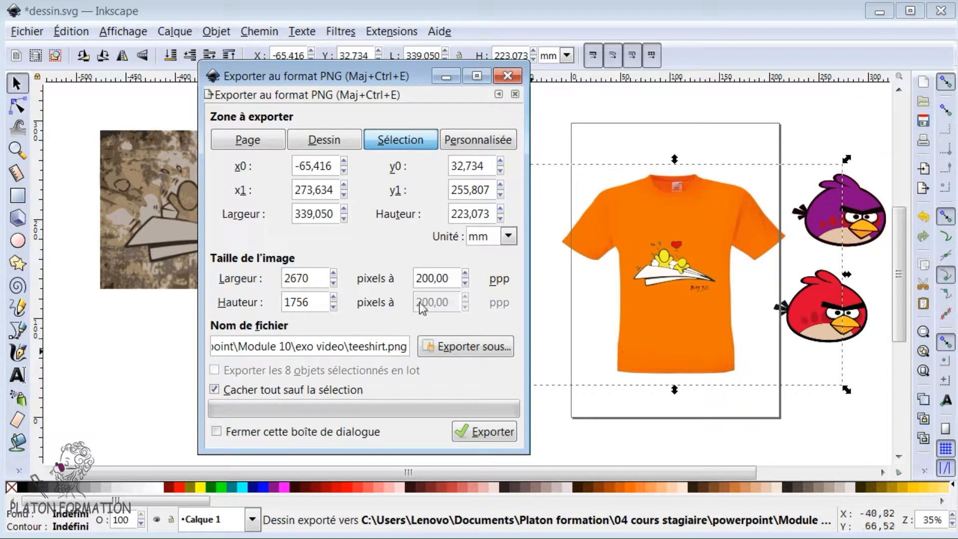
# - Keep the export area on the selection, set the PNG resolution to 90 ppp, and close the export settings with nothing selected
pyautogui.moveTo(416, 278); pyautogui.dragTo(451, 279)
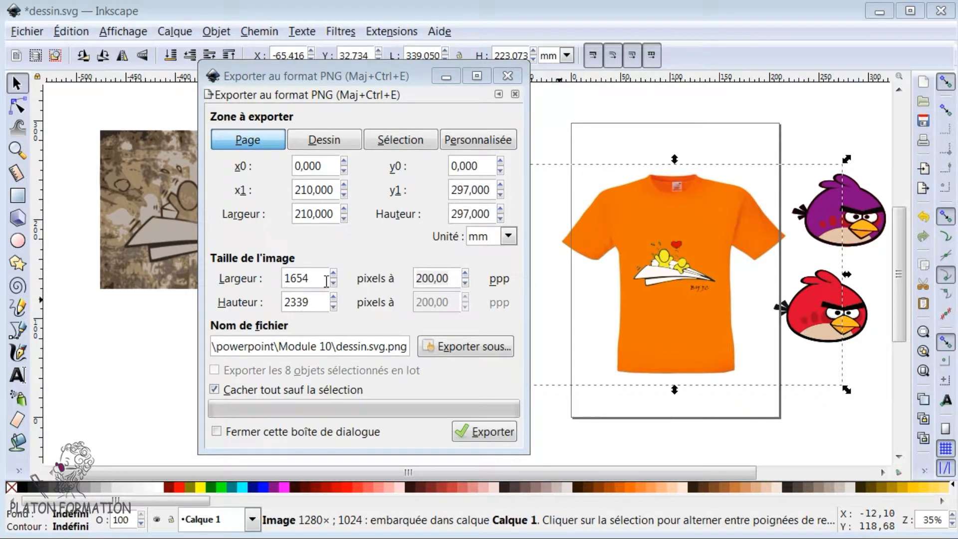
pyautogui.click(392, 141)
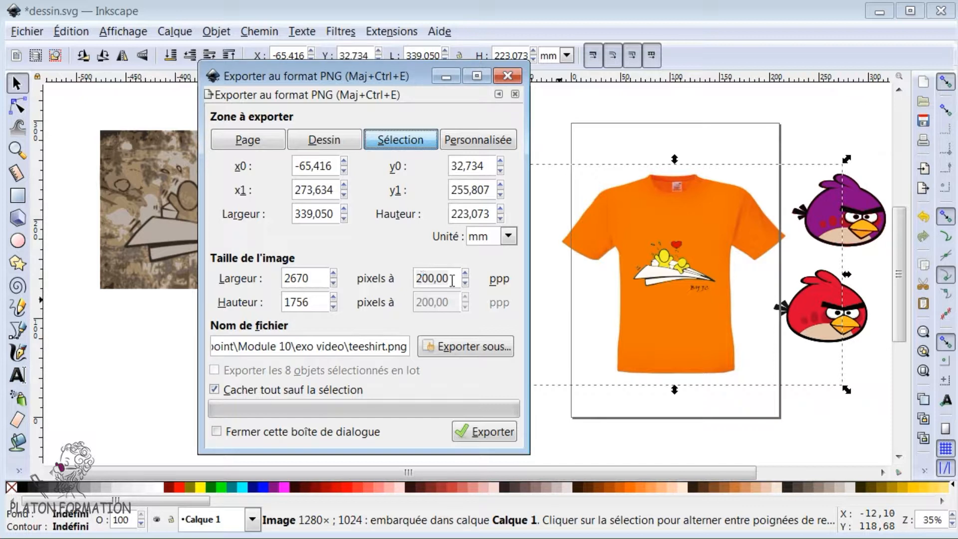
pyautogui.moveTo(450, 278); pyautogui.dragTo(406, 280)
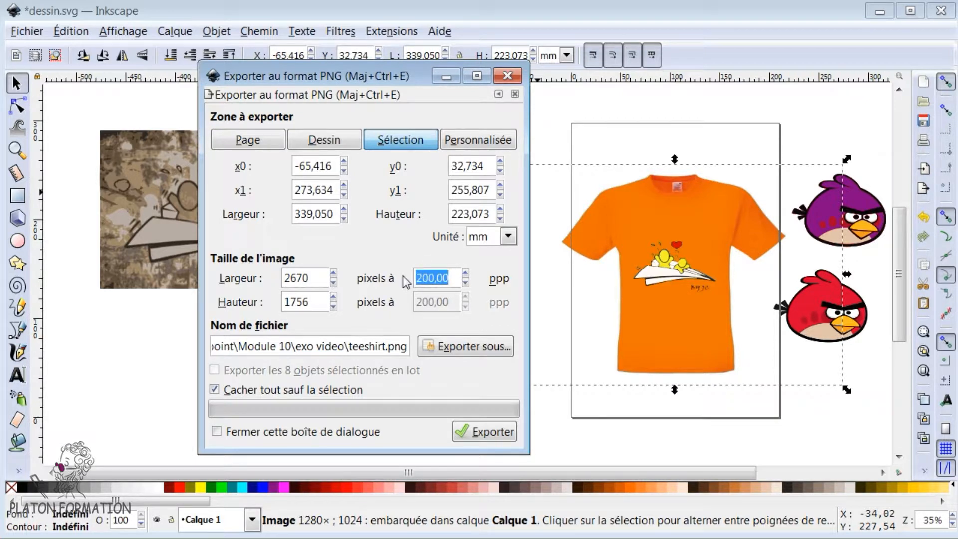
pyautogui.write('90')
pyautogui.press('Return')
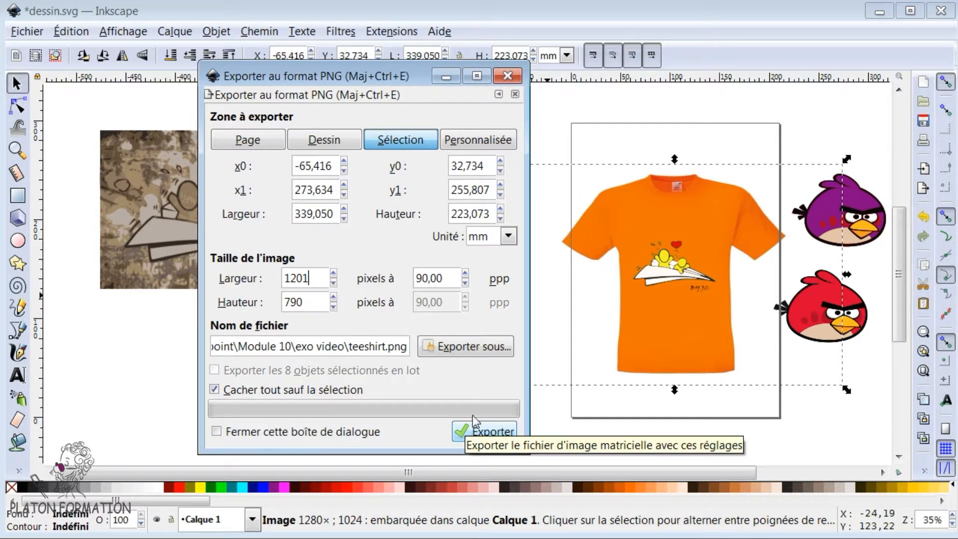
pyautogui.click(507, 75)
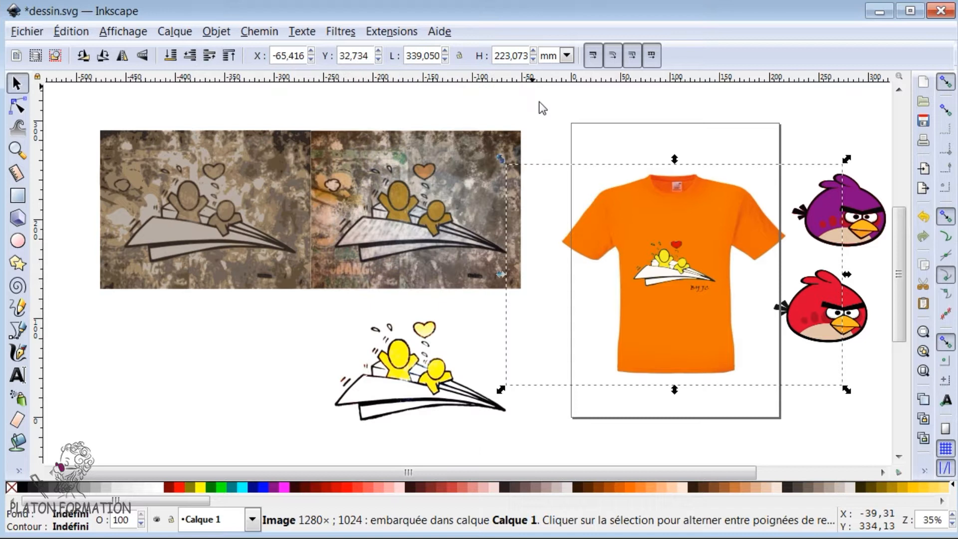
pyautogui.click(544, 115)
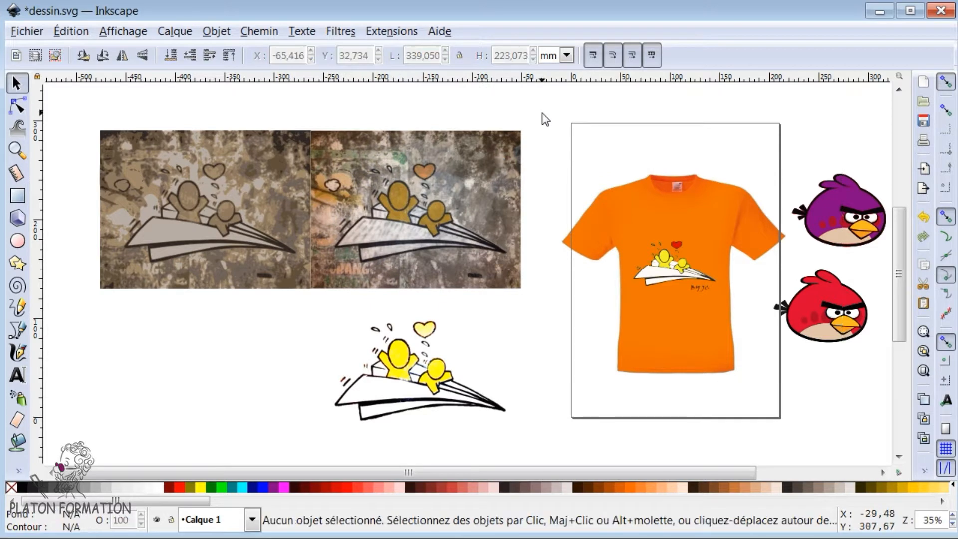
# - Examine the Portable Document Format options for saving a copy of the drawing, and leave them without saving
pyautogui.click(19, 33)
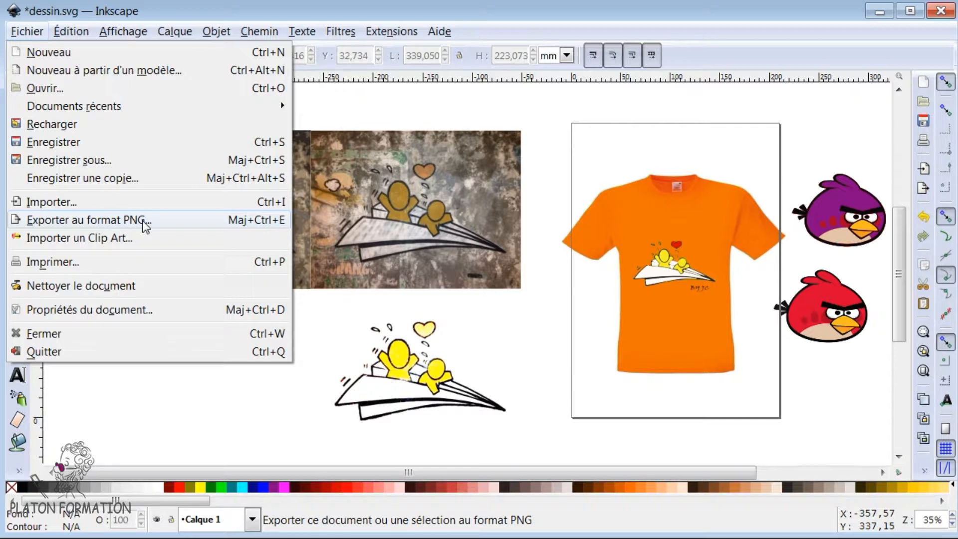
pyautogui.click(75, 164)
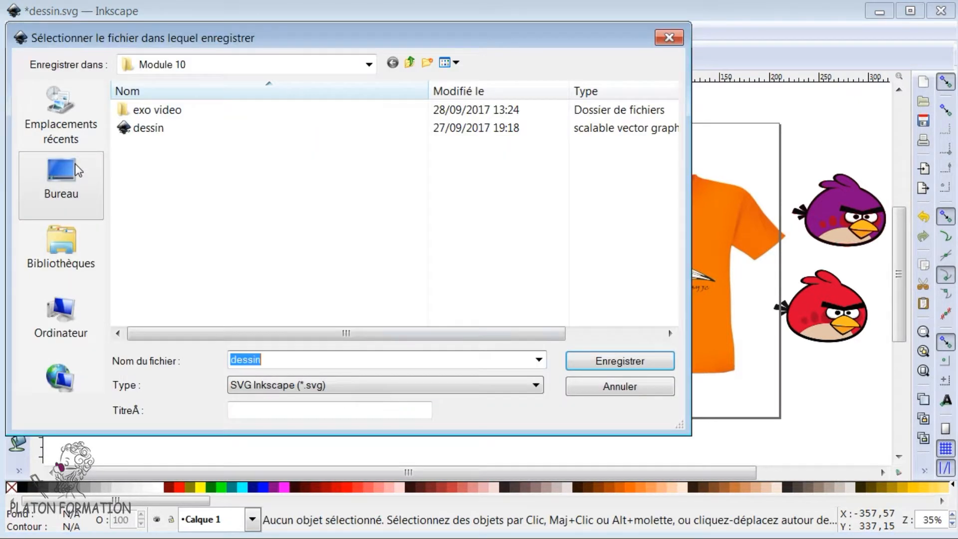
pyautogui.click(535, 385)
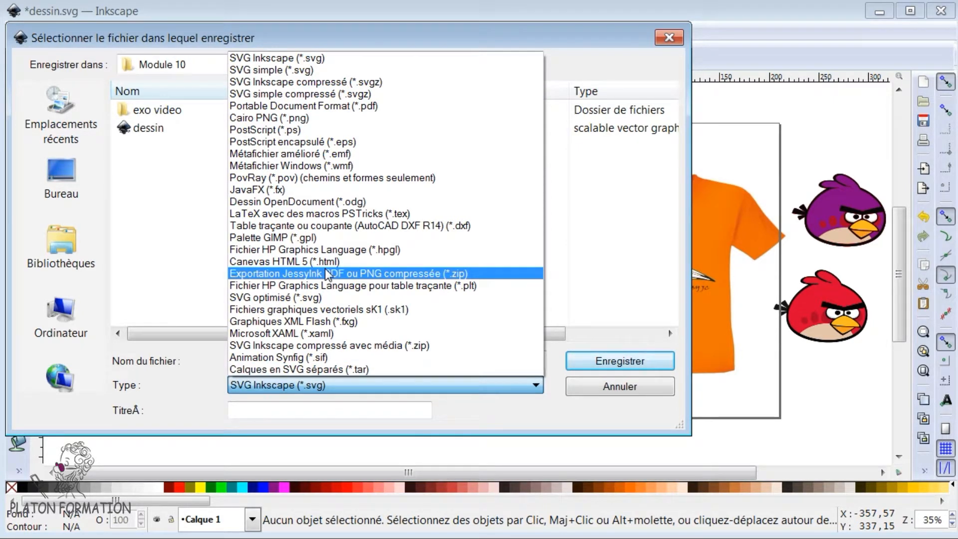
pyautogui.click(279, 106)
pyautogui.click(593, 363)
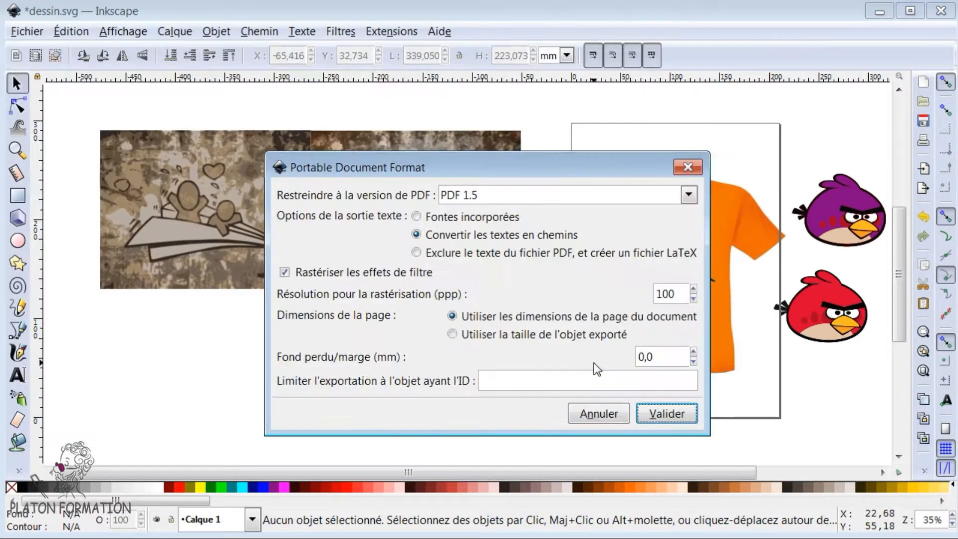
pyautogui.moveTo(556, 167); pyautogui.dragTo(340, 148)
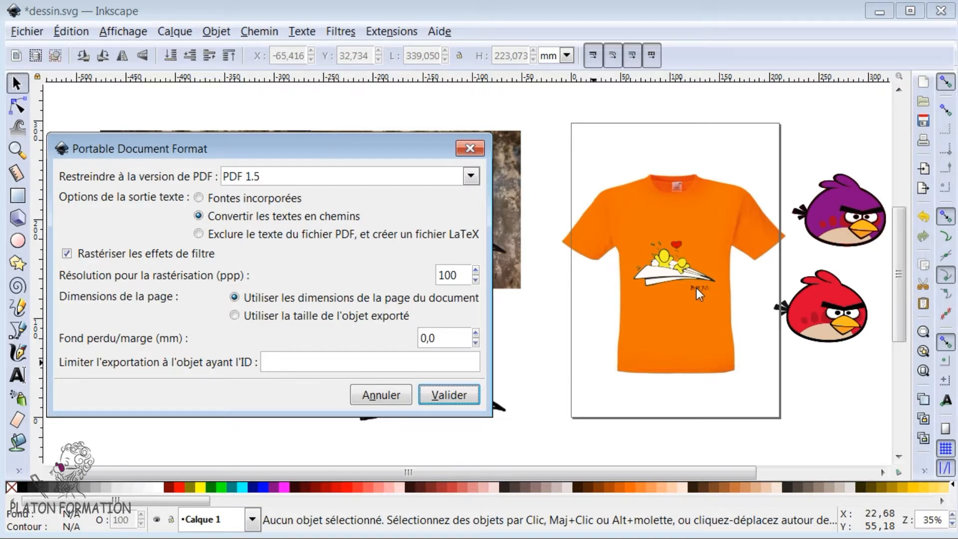
pyautogui.click(470, 148)
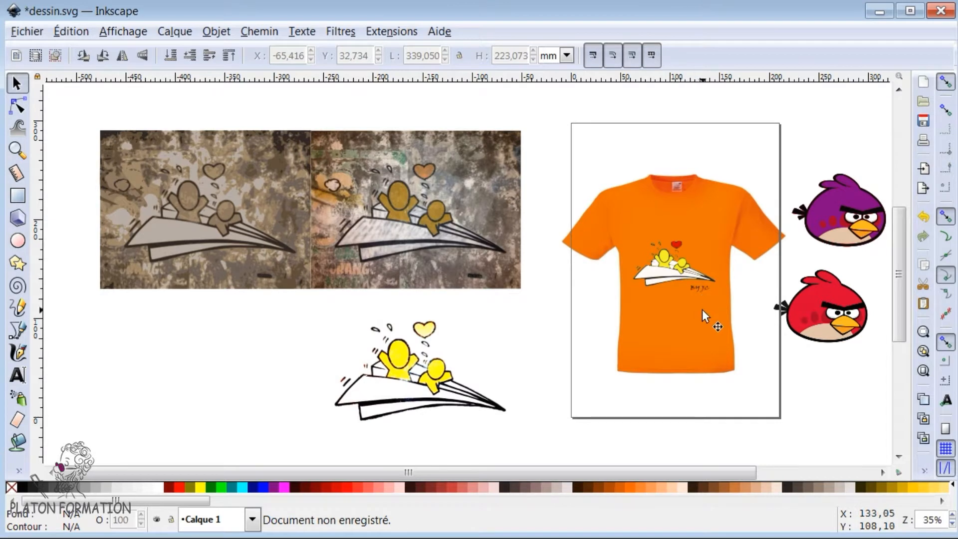
# - Change the font of the "BY JC" text under the paper plane on the T-shirt to 8514fix
pyautogui.scroll(5, 703, 307)
pyautogui.click(648, 275)
pyautogui.click(639, 264)
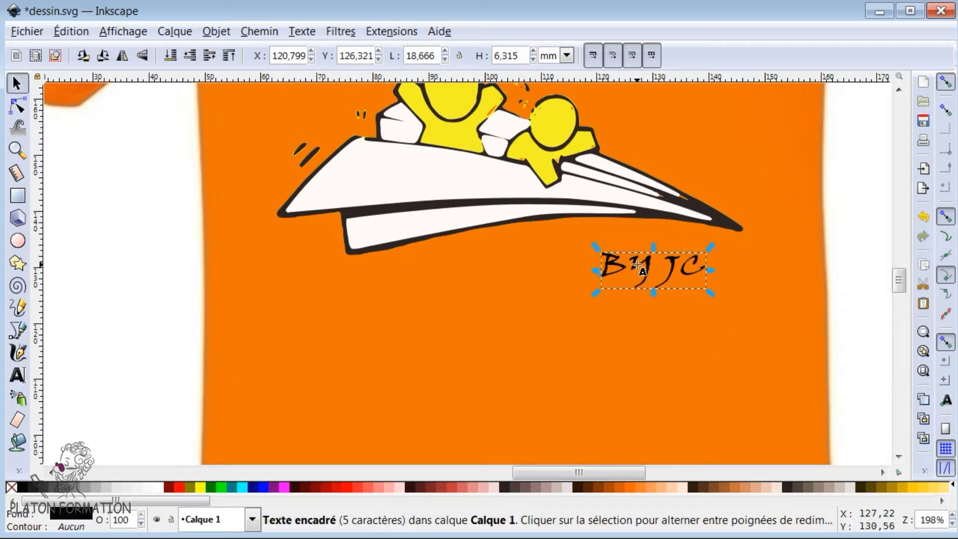
pyautogui.doubleClick(638, 264)
pyautogui.moveTo(604, 264); pyautogui.dragTo(716, 258)
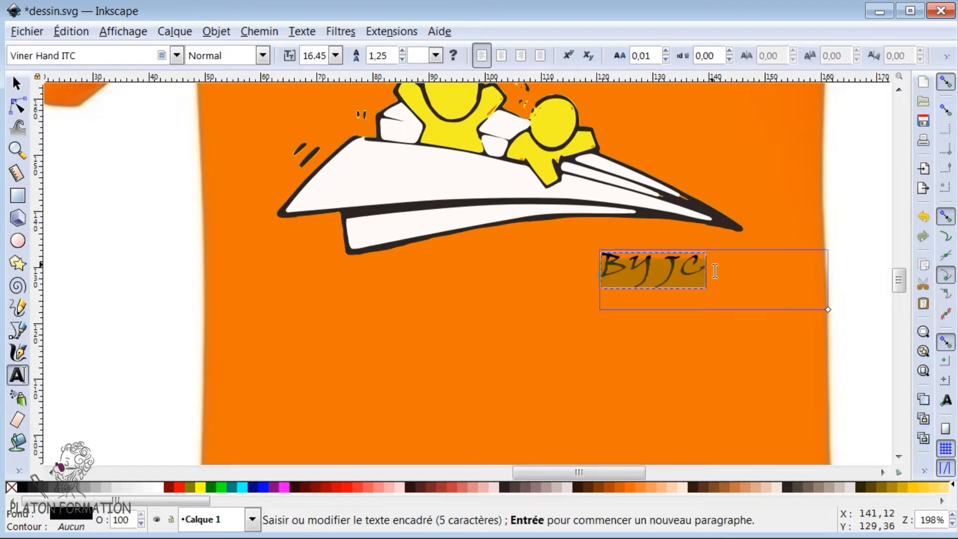
pyautogui.click(177, 56)
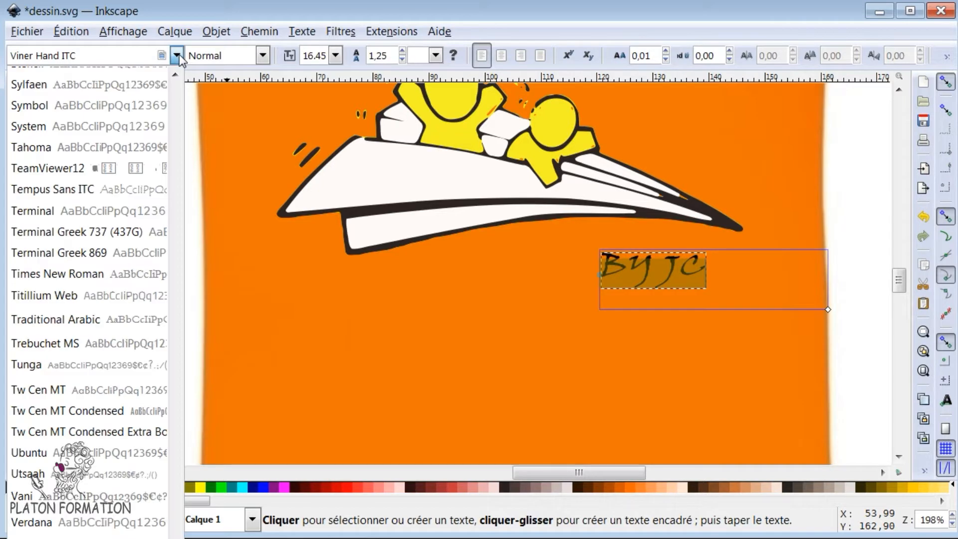
pyautogui.scroll(10, 157, 118)
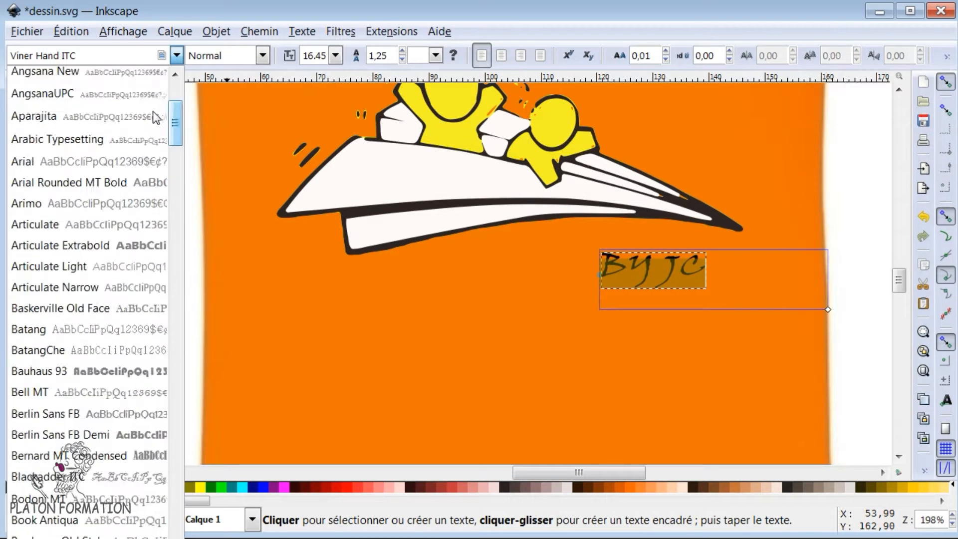
pyautogui.scroll(3, 157, 117)
pyautogui.click(91, 126)
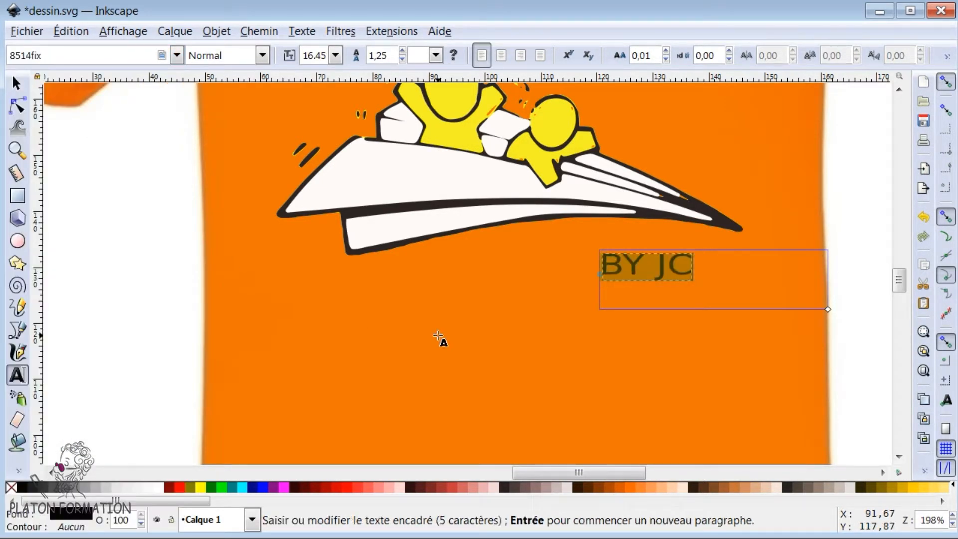
pyautogui.click(438, 336)
# - Convert the "BY JC" text on the T-shirt to paths and select the resulting group
pyautogui.scroll(-1, 439, 332)
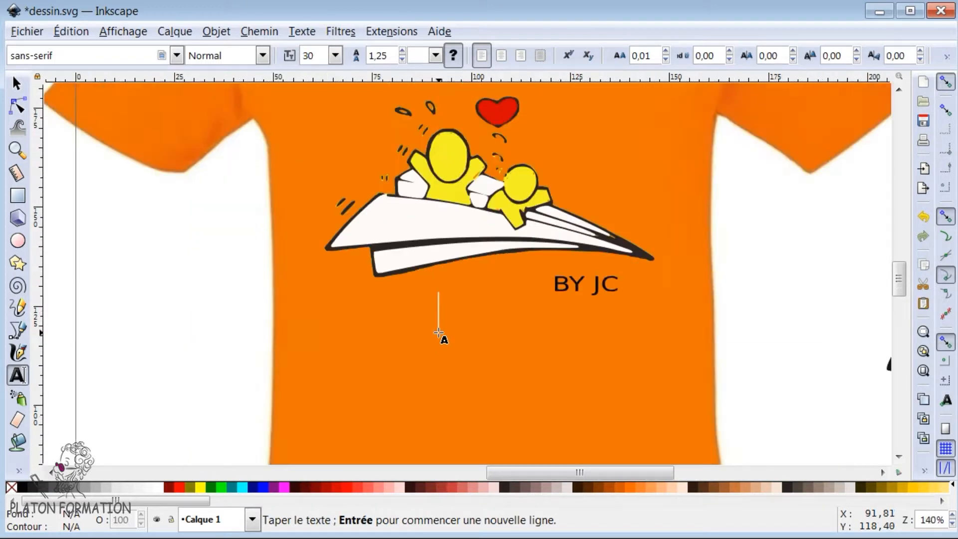
pyautogui.scroll(-1, 439, 333)
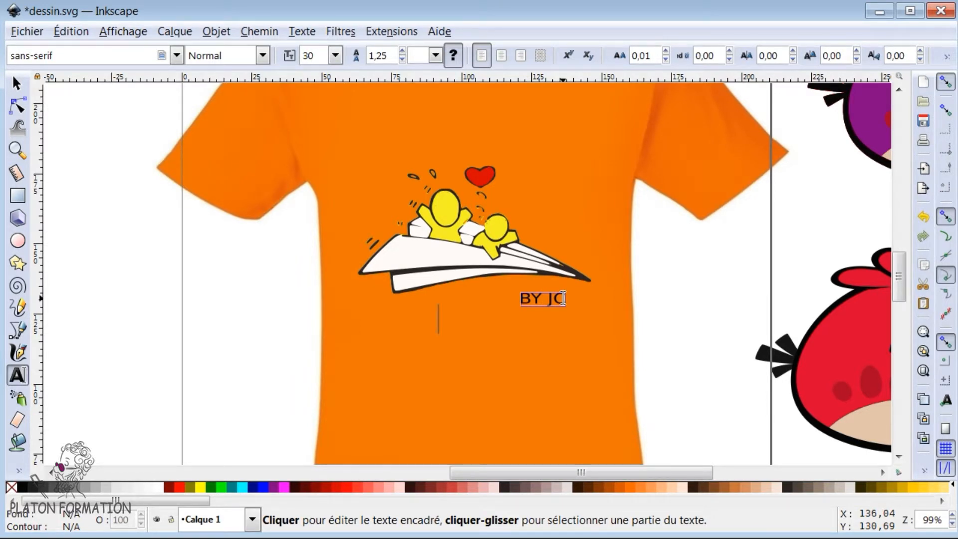
pyautogui.moveTo(563, 298); pyautogui.dragTo(517, 297)
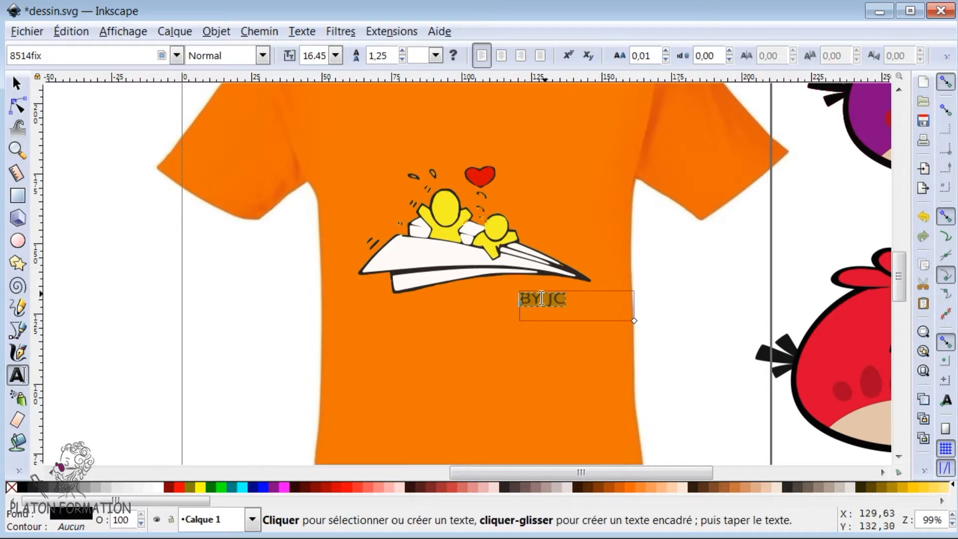
pyautogui.click(258, 31)
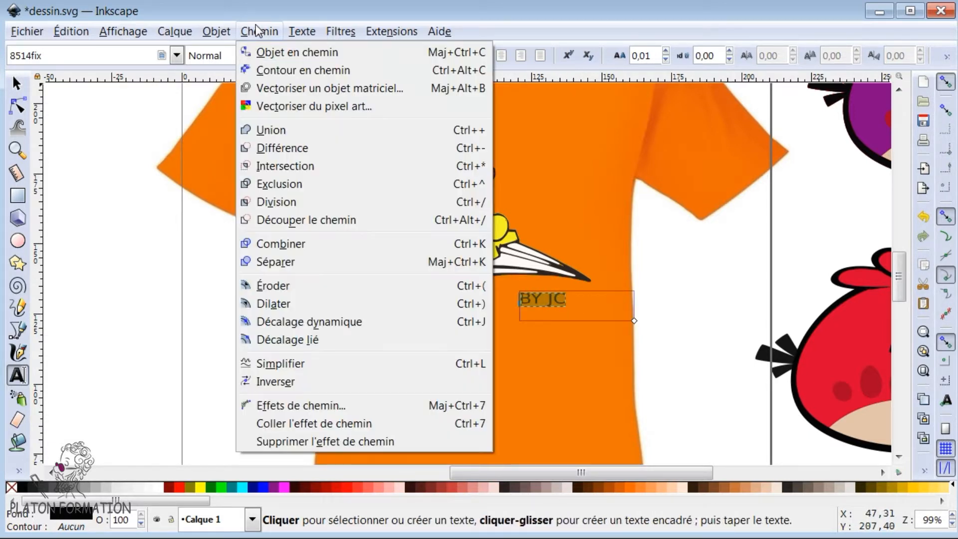
pyautogui.click(292, 53)
pyautogui.click(527, 333)
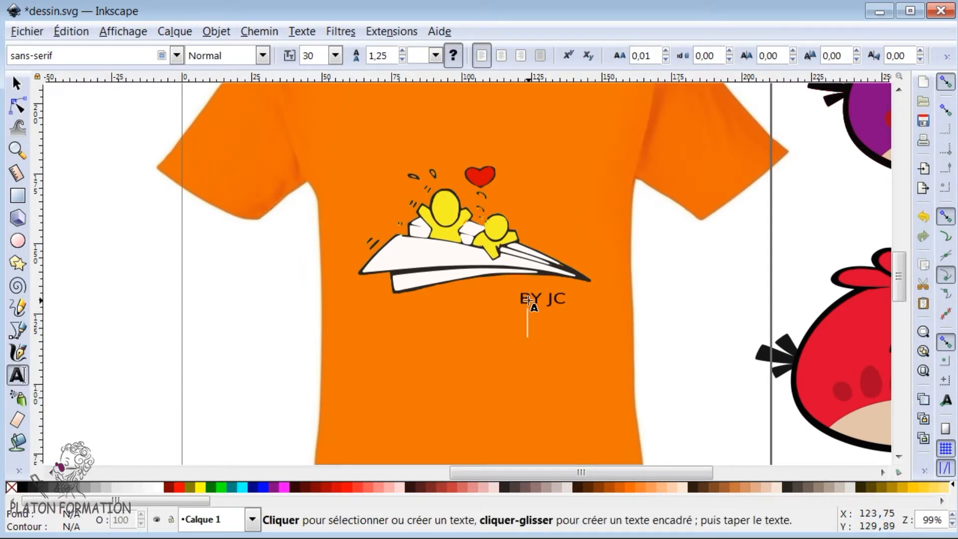
pyautogui.click(538, 300)
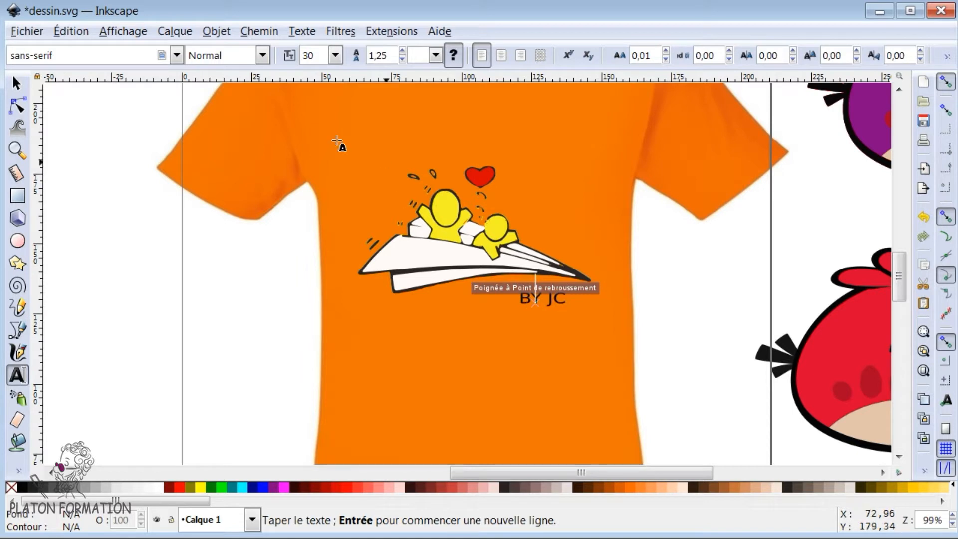
pyautogui.click(26, 87)
pyautogui.scroll(-2, 566, 291)
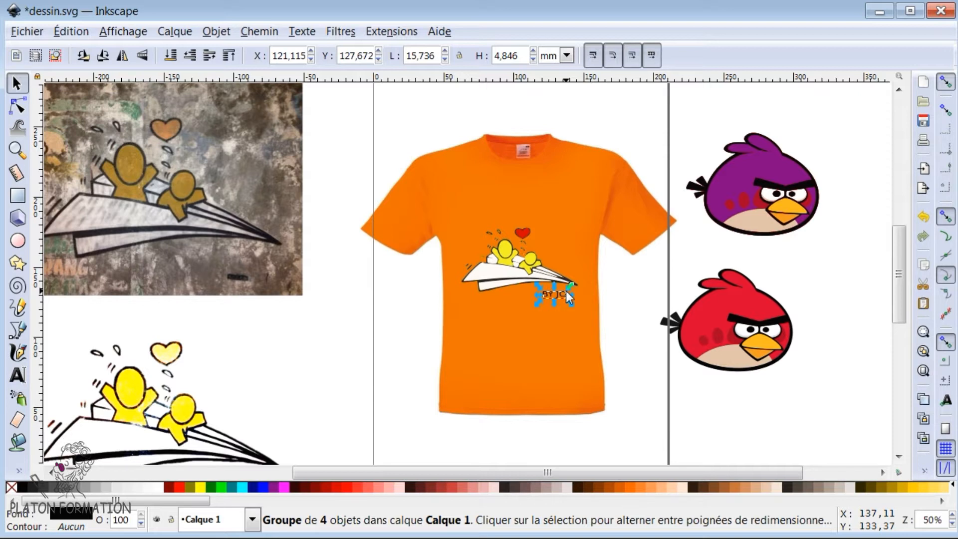
pyautogui.scroll(-2, 565, 291)
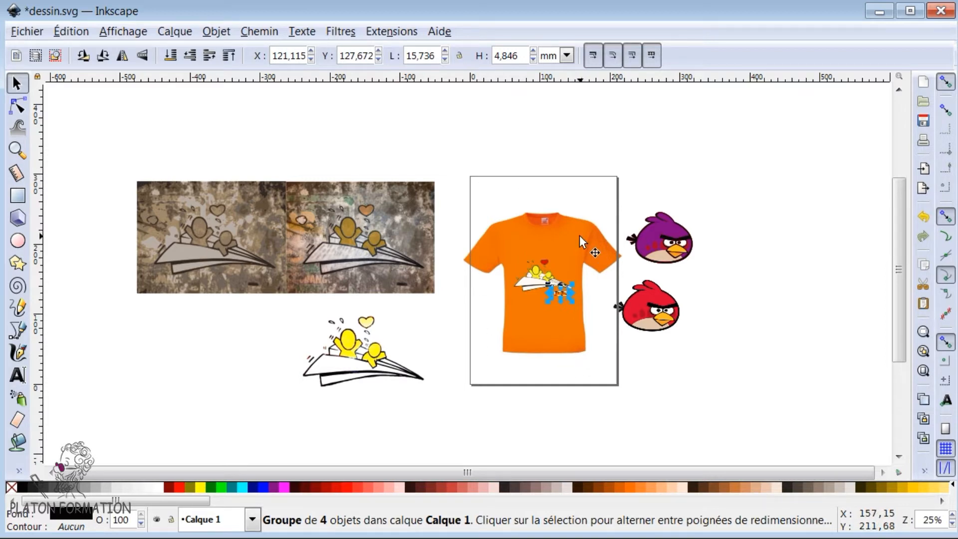
# - Measure the width of the larger yellow figure's head in the paper plane design on the T-shirt
pyautogui.scroll(5, 543, 276)
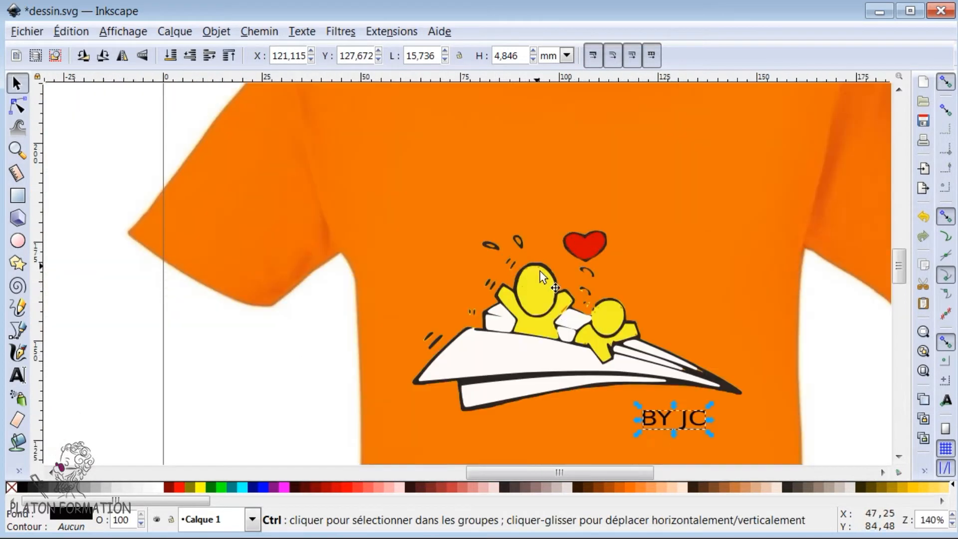
pyautogui.scroll(2, 543, 276)
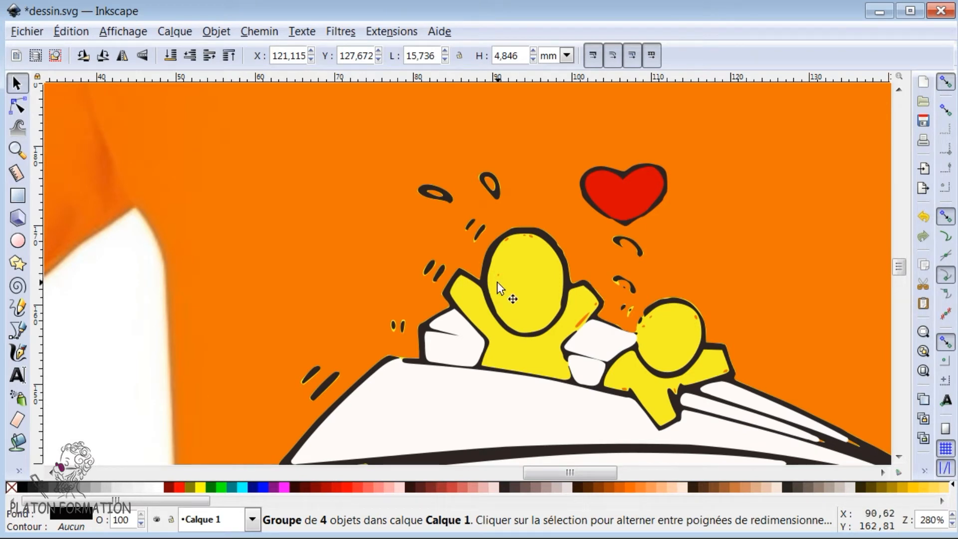
pyautogui.click(18, 173)
pyautogui.moveTo(499, 275); pyautogui.dragTo(544, 283)
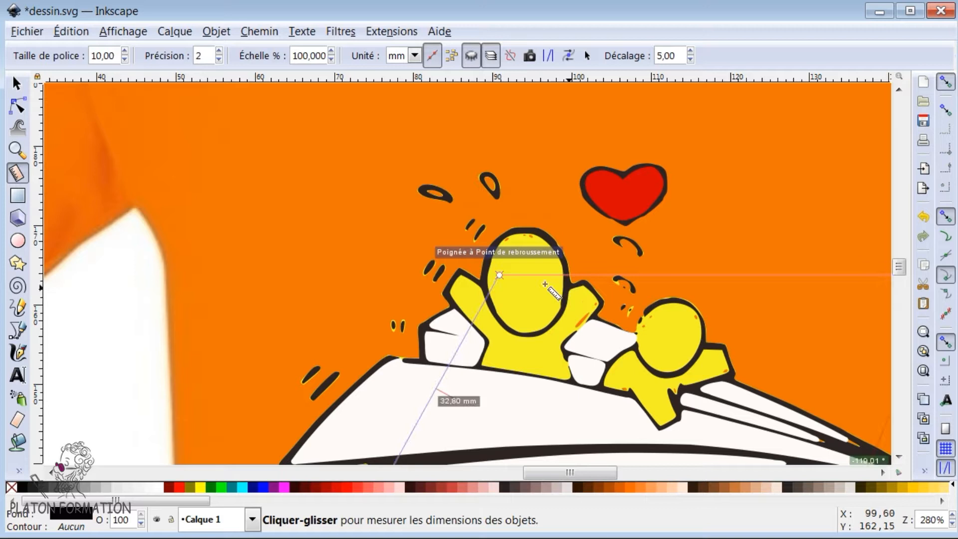
pyautogui.moveTo(485, 265); pyautogui.dragTo(576, 277)
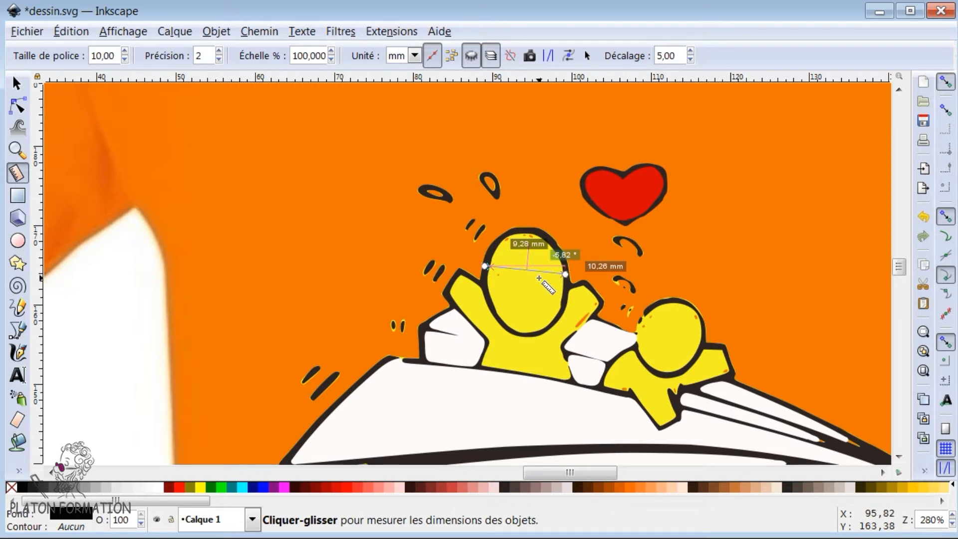
# - Draw a nearly horizontal straight line just above the colour graffiti image beside the page, spanning almost the image's full width
pyautogui.keyDown('ctrl'); pyautogui.scroll(-4, 539, 278); pyautogui.keyUp('ctrl')
pyautogui.keyDown('ctrl'); pyautogui.scroll(-2, 538, 277); pyautogui.keyUp('ctrl')
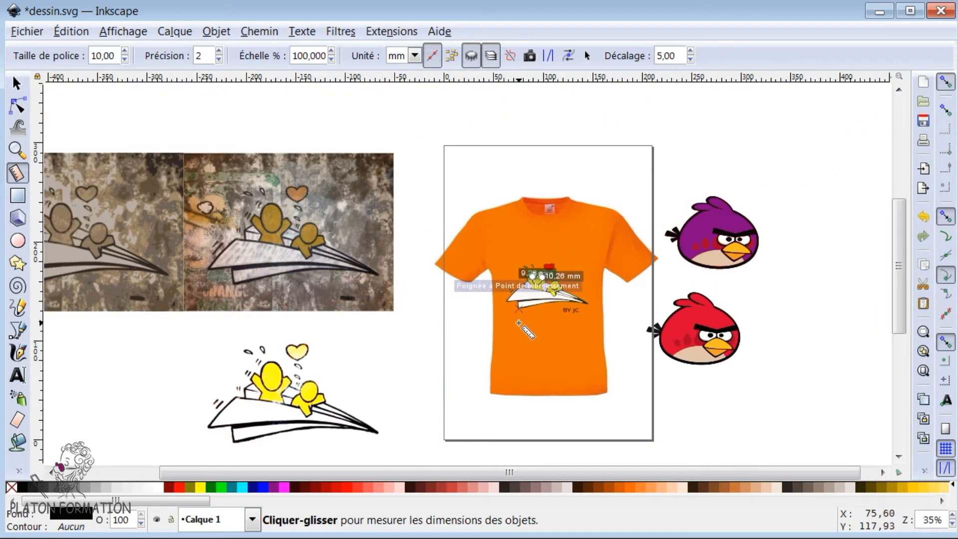
pyautogui.keyDown('ctrl'); pyautogui.scroll(-1, 518, 417); pyautogui.keyUp('ctrl')
pyautogui.keyDown('ctrl'); pyautogui.scroll(1, 518, 417); pyautogui.keyUp('ctrl')
pyautogui.keyDown('ctrl'); pyautogui.scroll(-1, 178, 220); pyautogui.keyUp('ctrl')
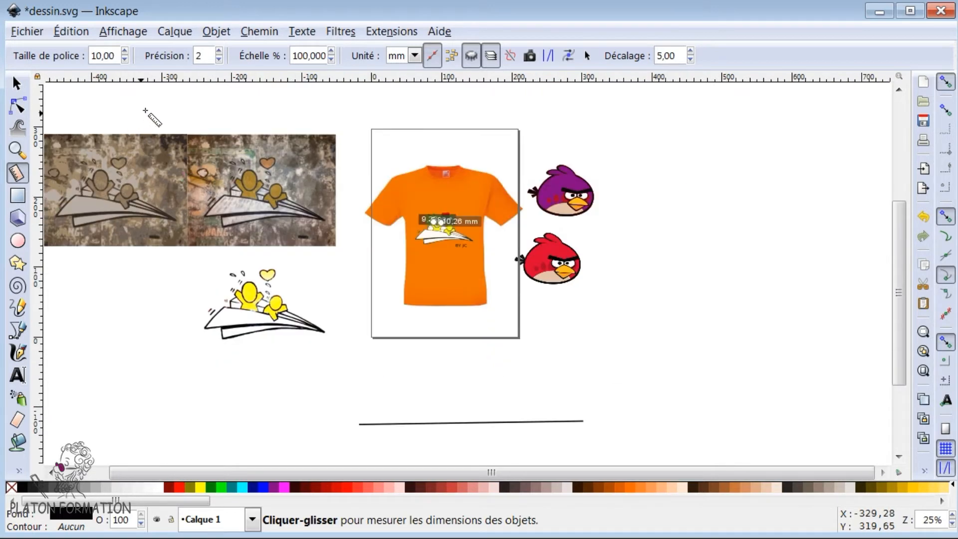
pyautogui.keyDown('ctrl'); pyautogui.scroll(2, 225, 145); pyautogui.keyUp('ctrl')
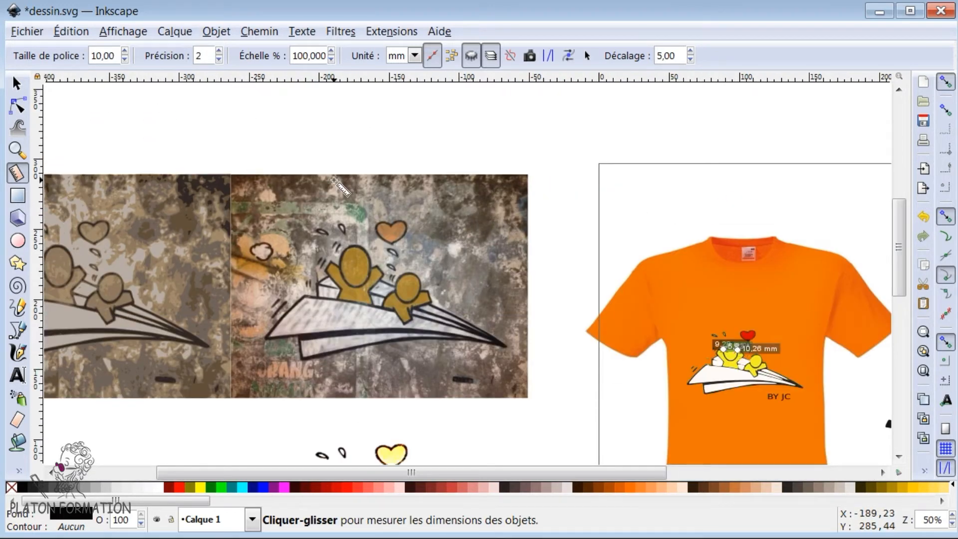
pyautogui.click(17, 329)
pyautogui.click(235, 152)
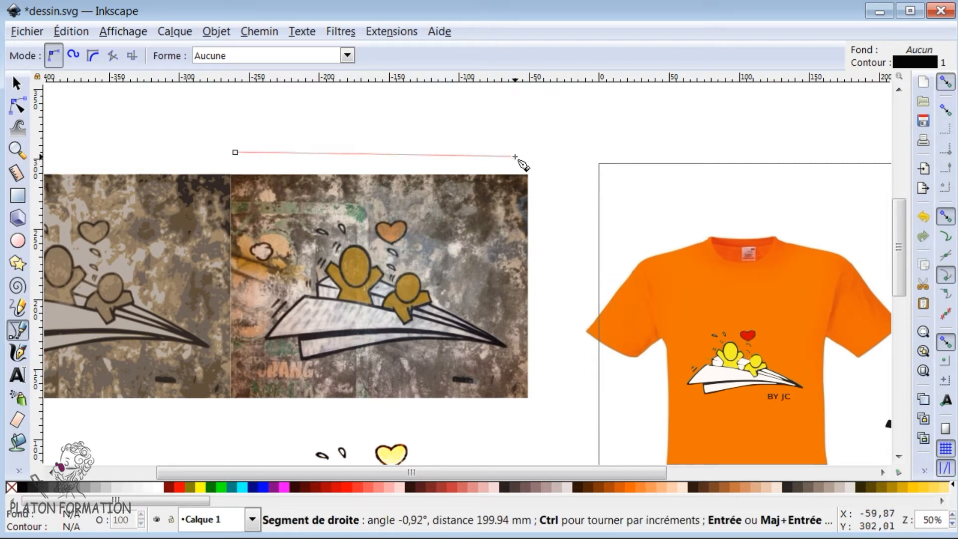
pyautogui.click(523, 151)
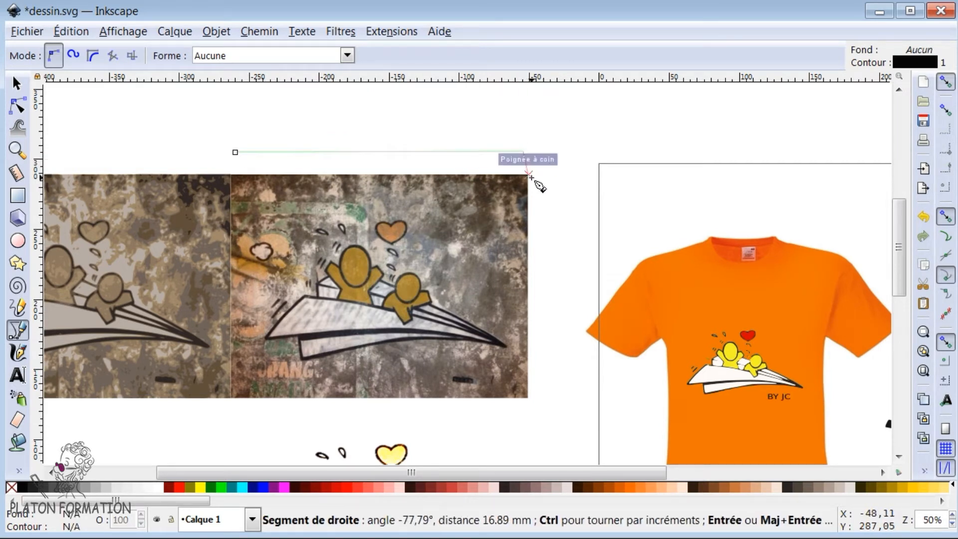
pyautogui.press('Return')
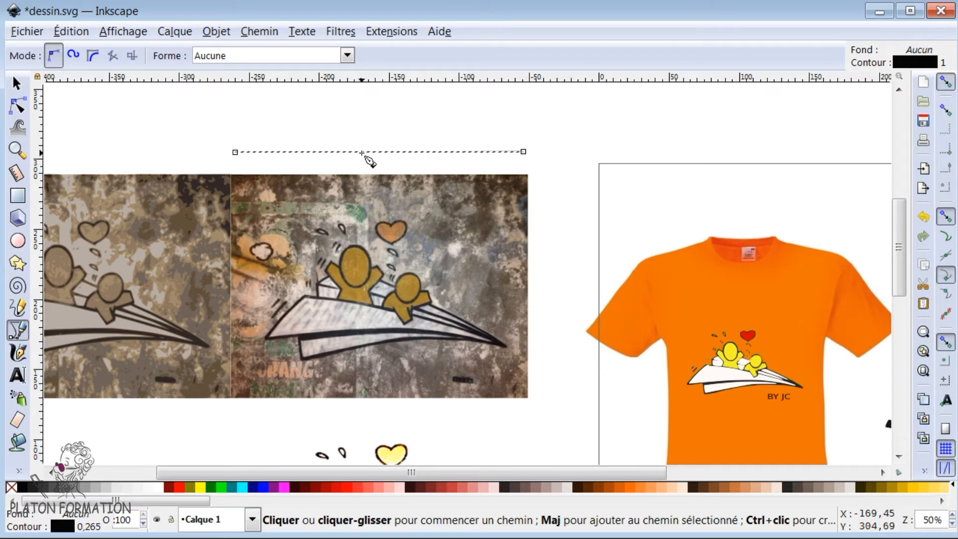
# - Set the width of the line above the graffiti image to 300 mm and leave nothing selected
pyautogui.click(20, 85)
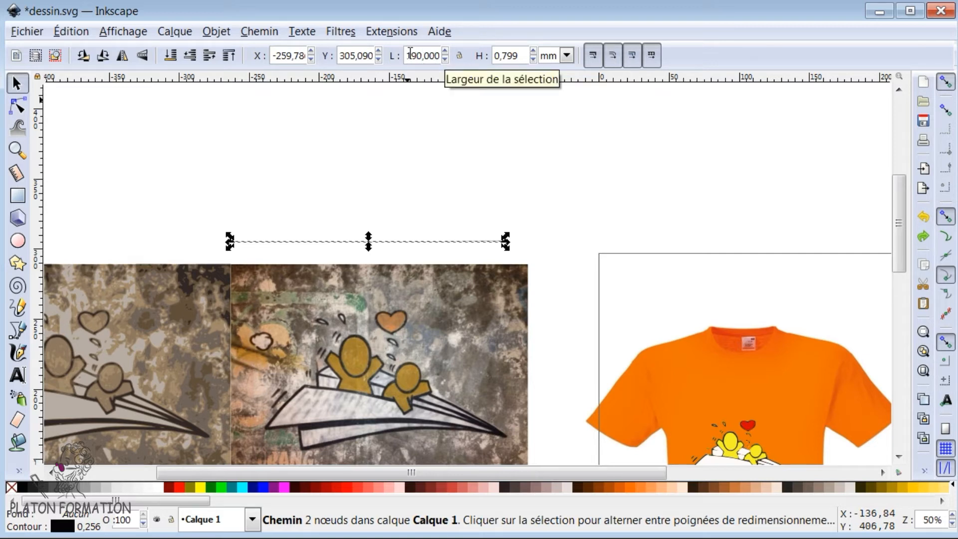
pyautogui.moveTo(419, 55); pyautogui.dragTo(397, 60)
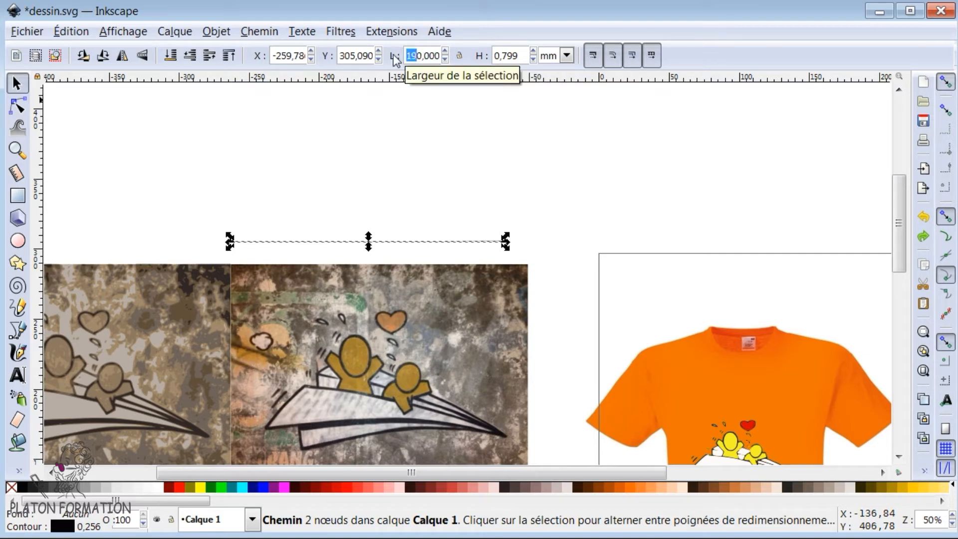
pyautogui.write('30')
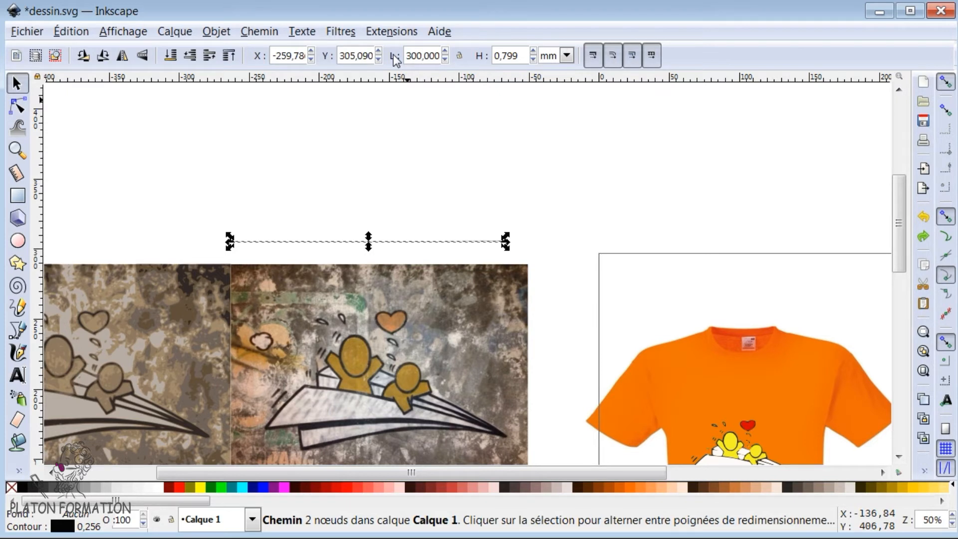
pyautogui.click(505, 56)
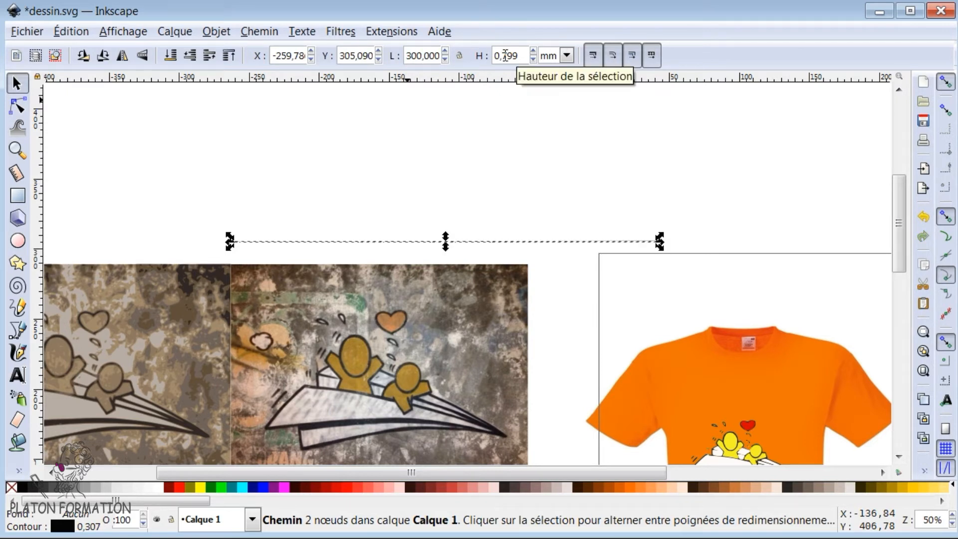
pyautogui.click(476, 192)
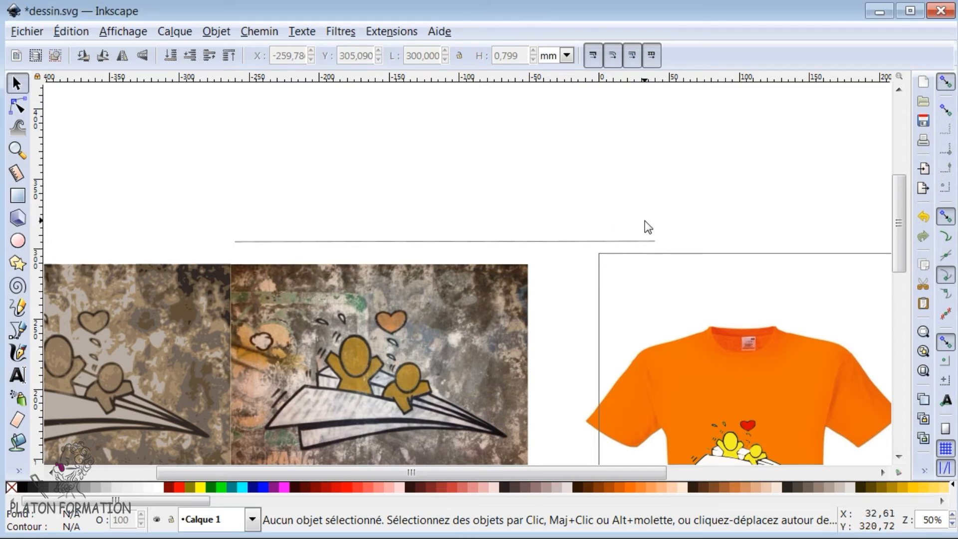
# - Select the leftmost graffiti image group and bring up the document's saving and exporting commands
pyautogui.scroll(-4, 679, 259)
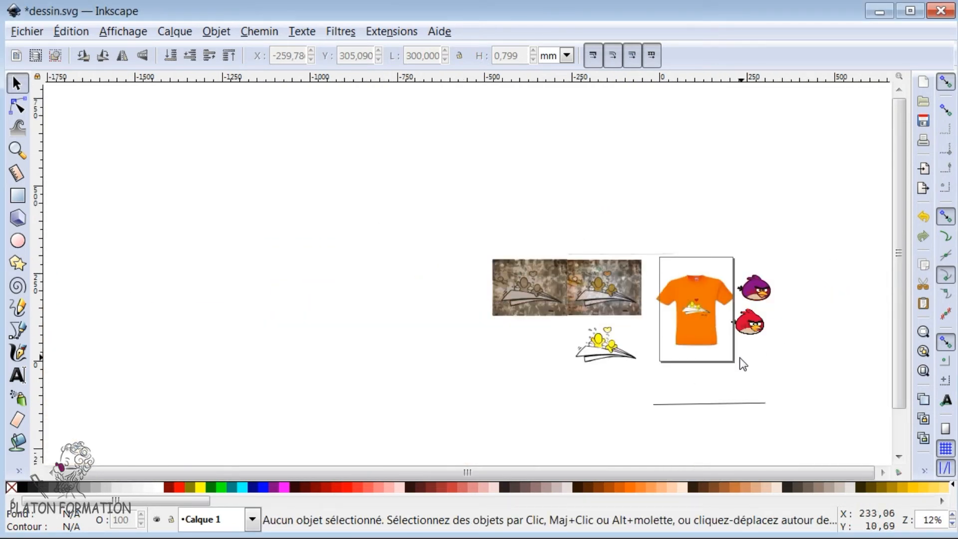
pyautogui.click(511, 297)
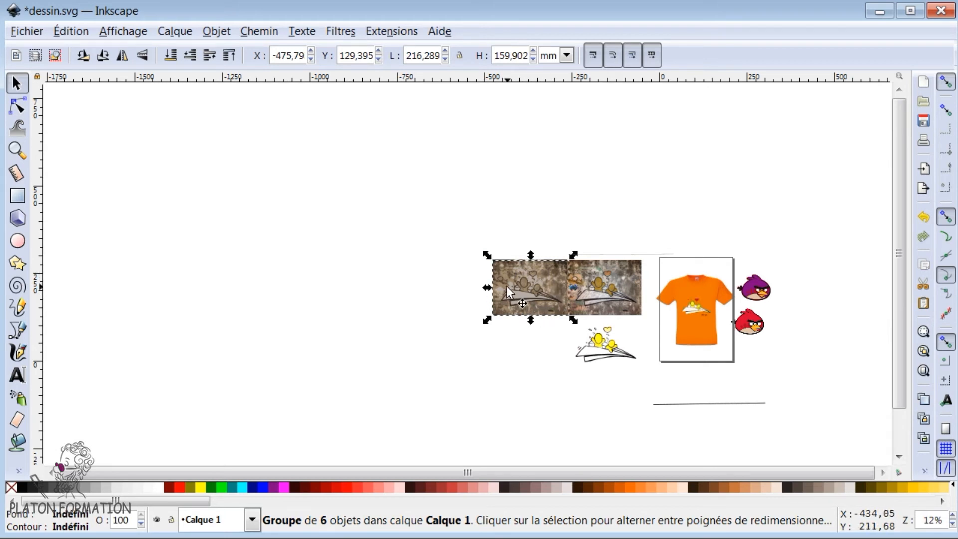
pyautogui.click(27, 32)
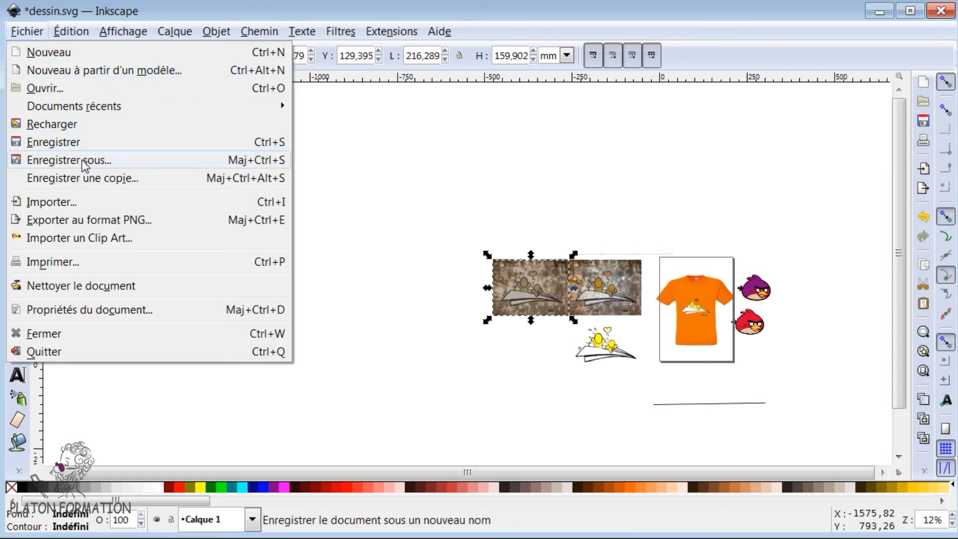